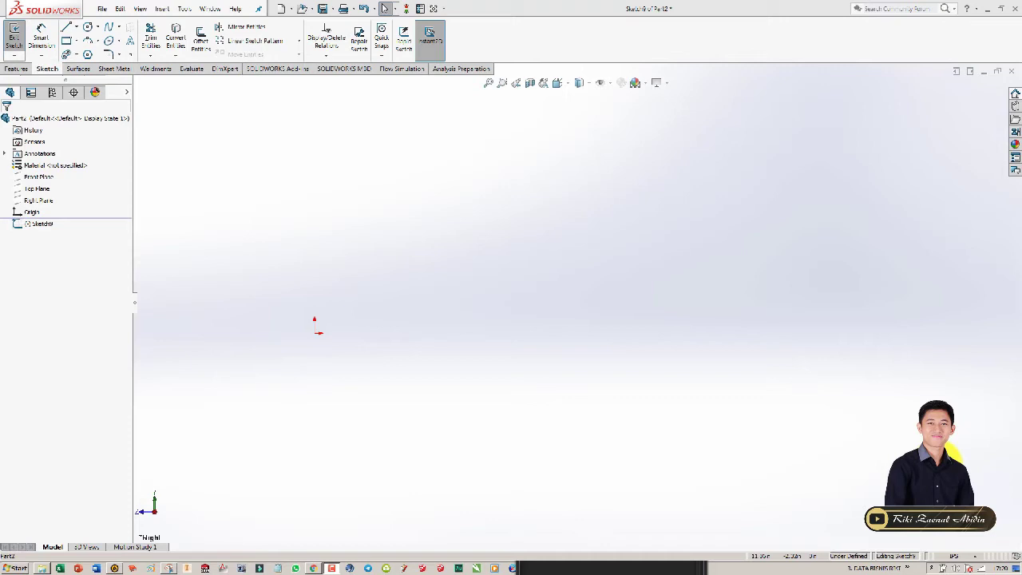
Switch from SOLIDWORKS over to the file browser window.
key(alt+Tab)
key(alt+Tab)
key(alt+Tab)
key(alt+Tab)
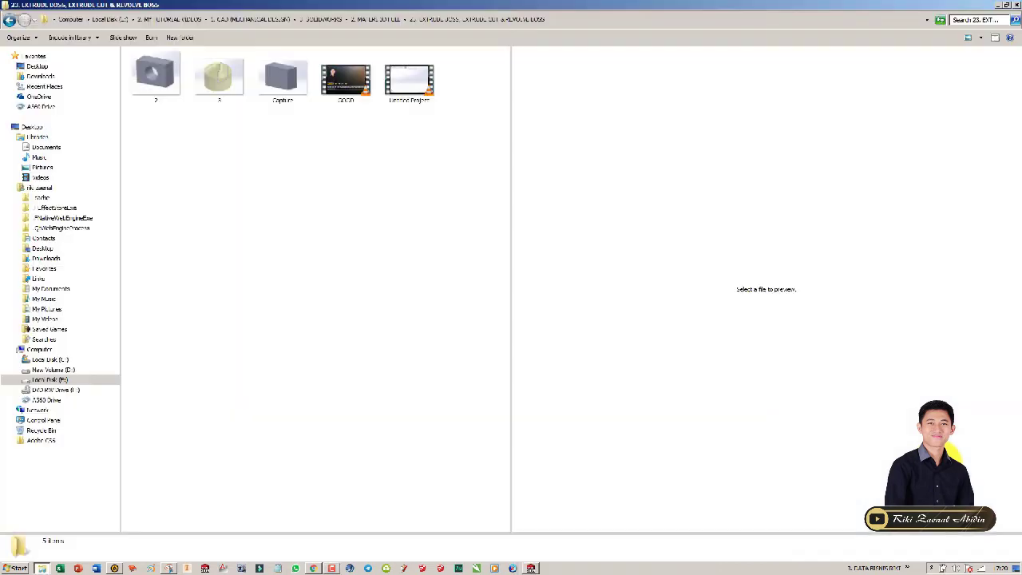
Go up to the parent tutorial folder in Explorer, then return to SOLIDWORKS.
click(376, 327)
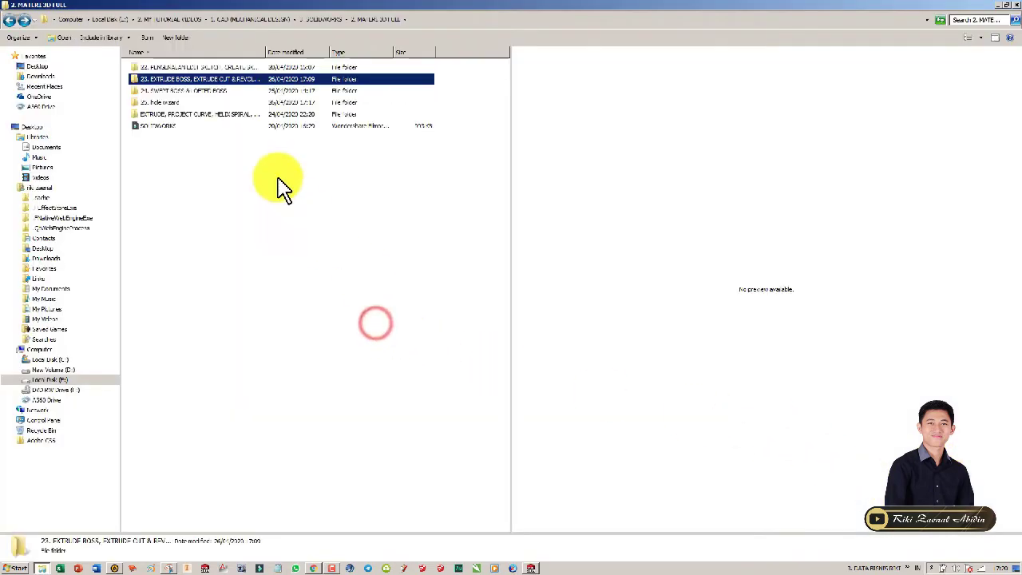
key(alt+Tab)
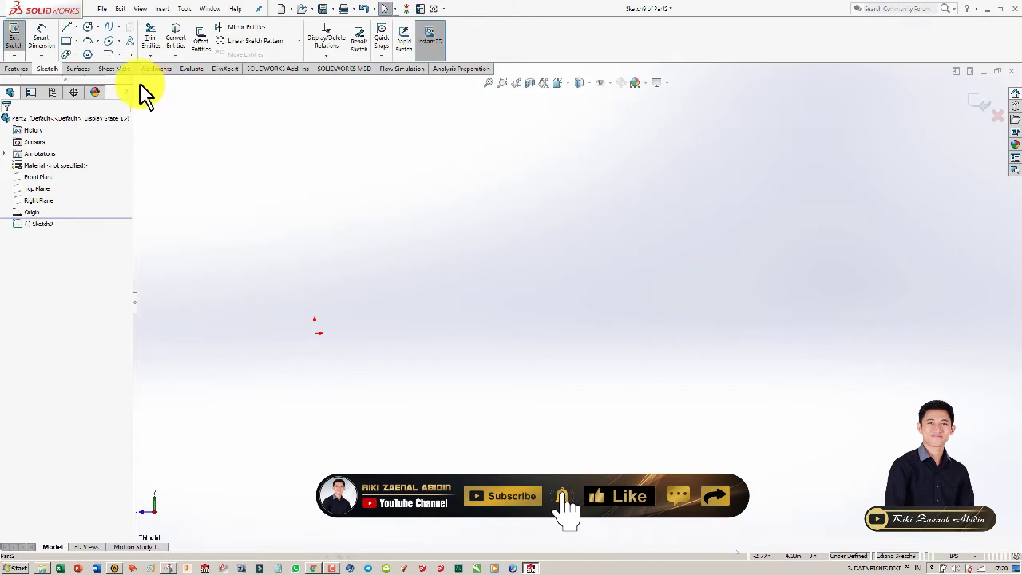
Show the Features tools and begin a new sketch awaiting a plane choice.
click(8, 70)
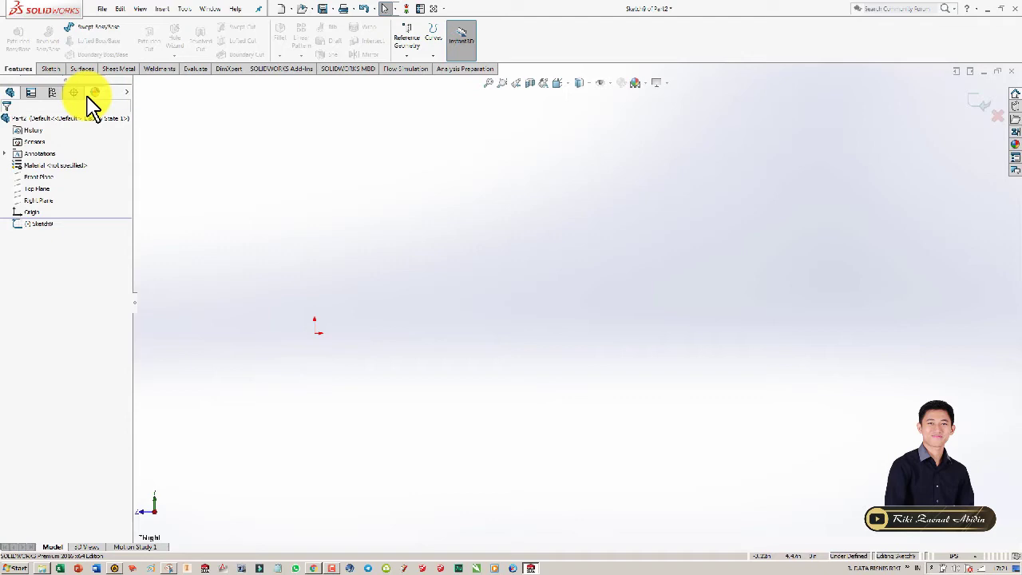
click(302, 261)
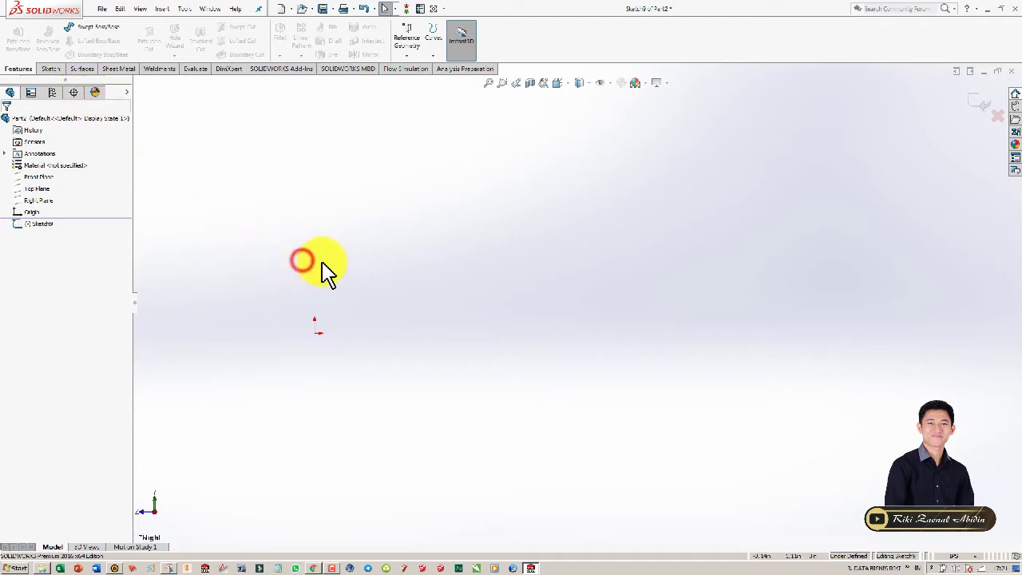
Sketch a center rectangle from the origin on the Right Plane.
click(573, 248)
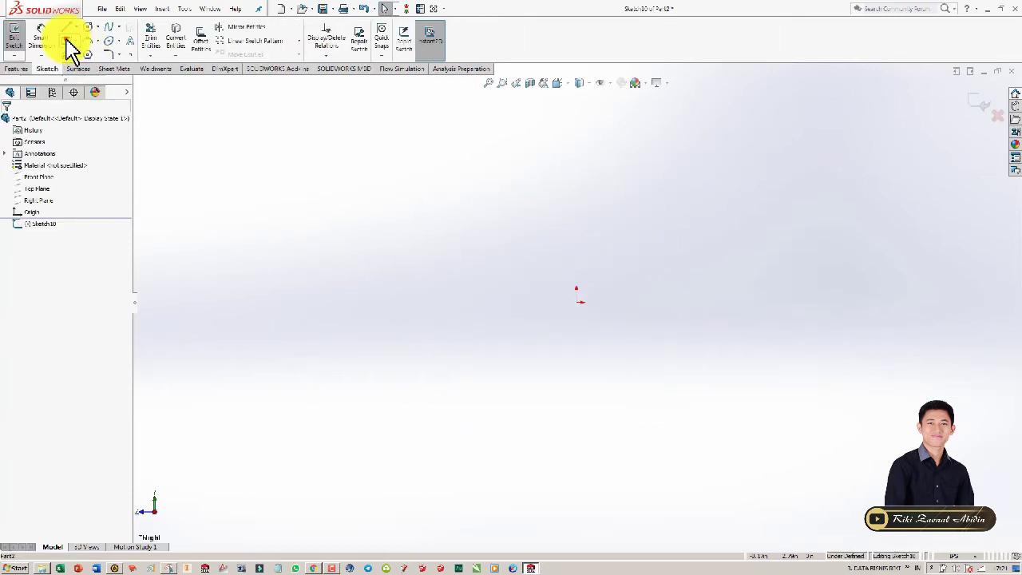
click(68, 41)
click(576, 302)
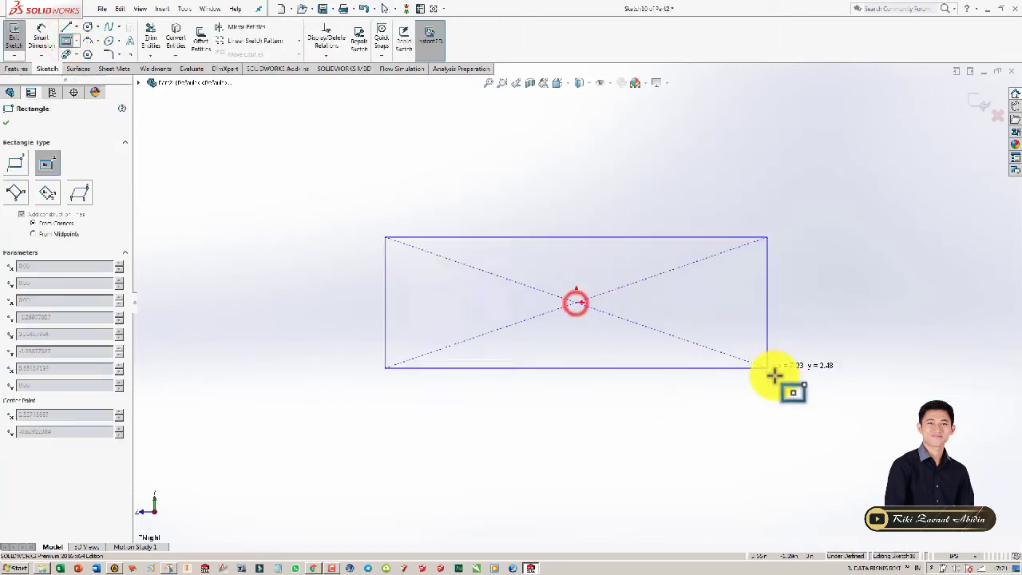
click(786, 410)
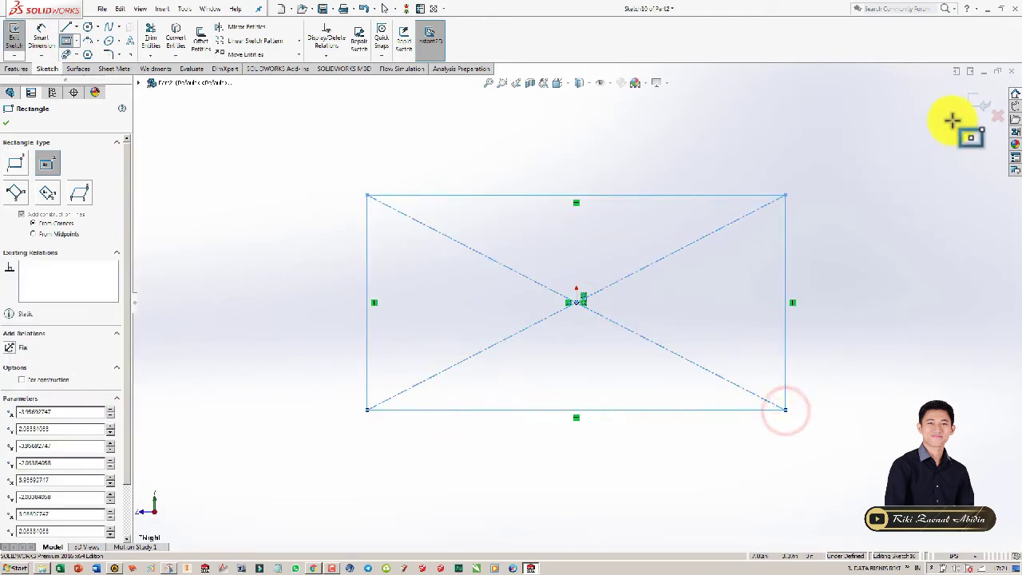
click(976, 104)
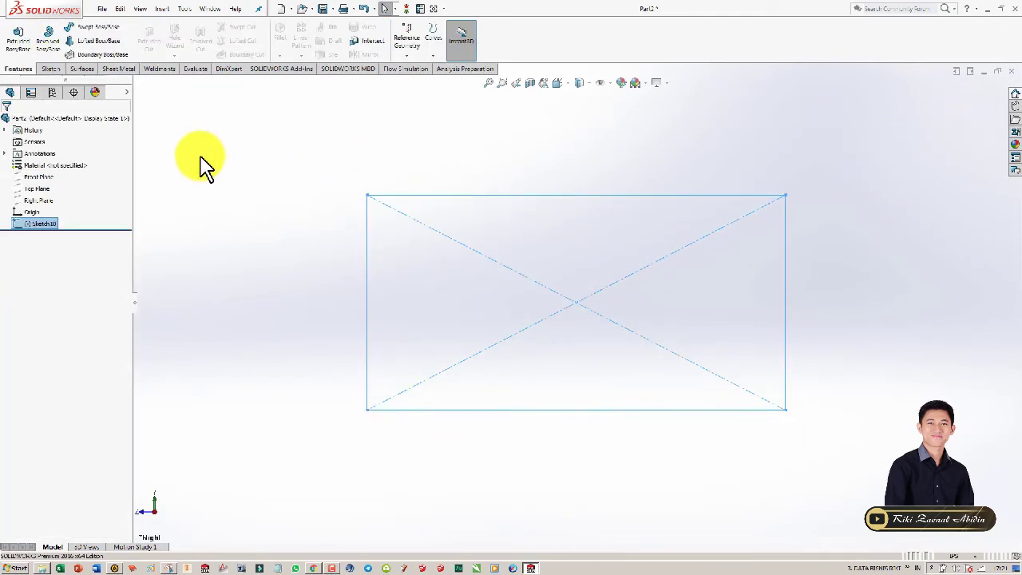
Extrude the rectangle at its default depth, orbit to inspect the block, then undo the extrusion.
click(49, 70)
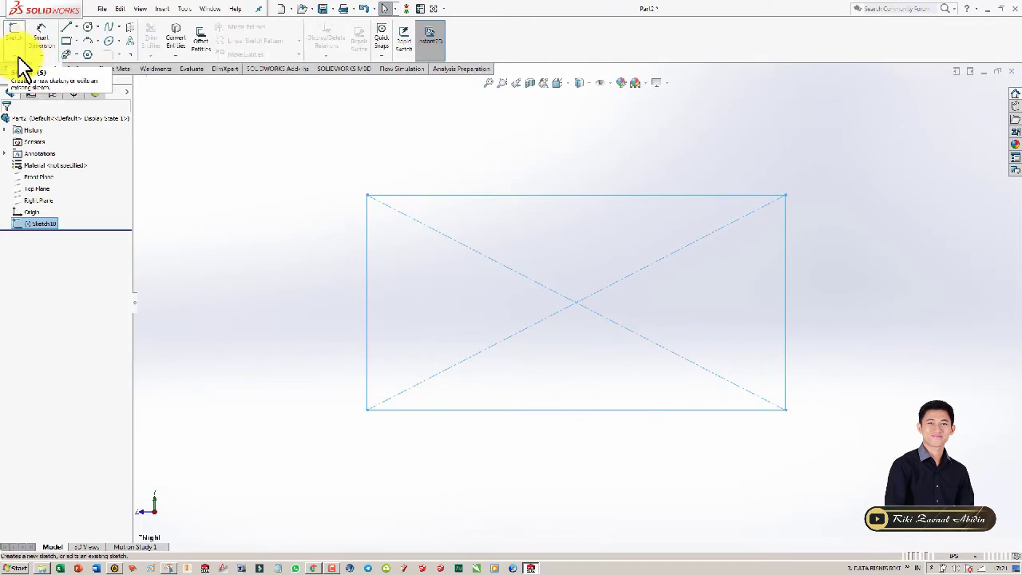
click(17, 70)
click(18, 36)
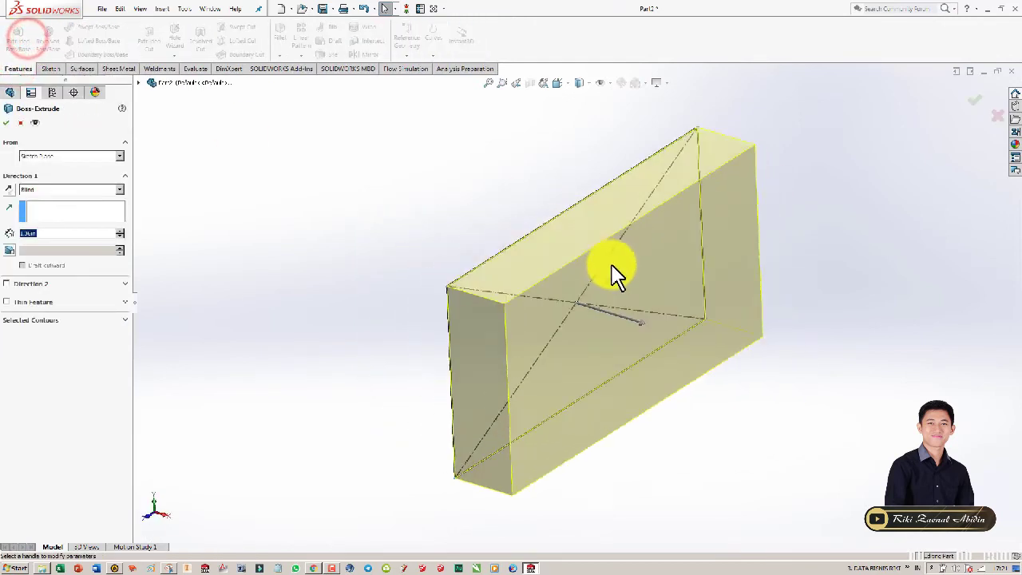
click(7, 122)
scroll(708, 319, up, 3)
mouse_move(718, 349)
middle_down()
mouse_move(632, 202)
mouse_move(581, 247)
middle_up()
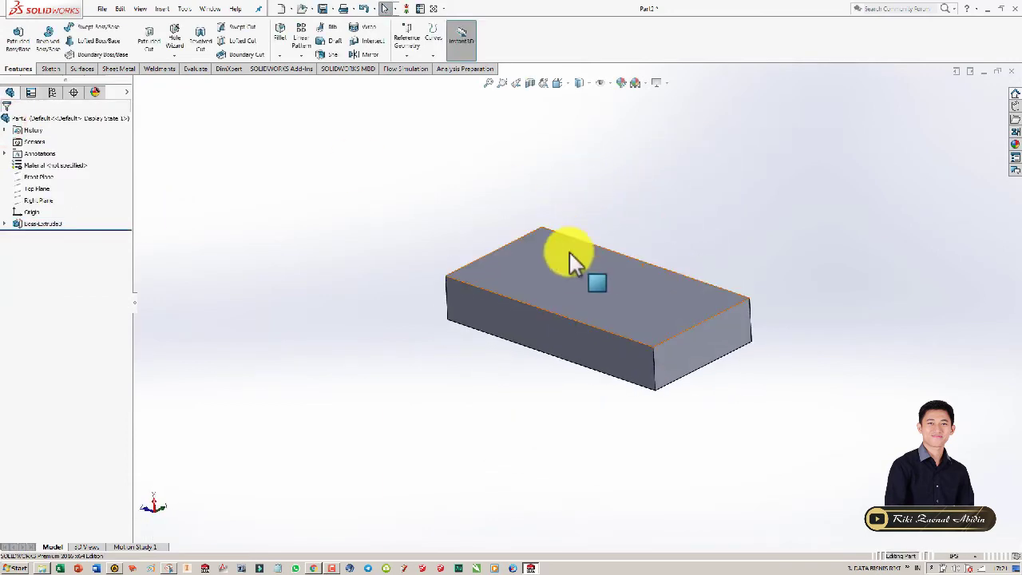
key(ctrl+z)
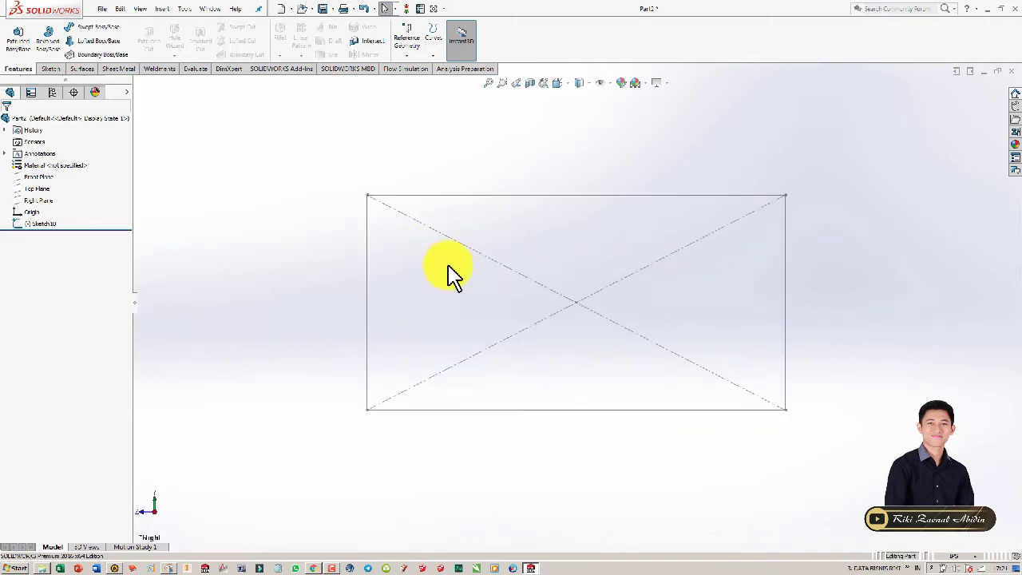
Delete the Right Plane rectangle and leave the emptied sketch.
key(ctrl+z)
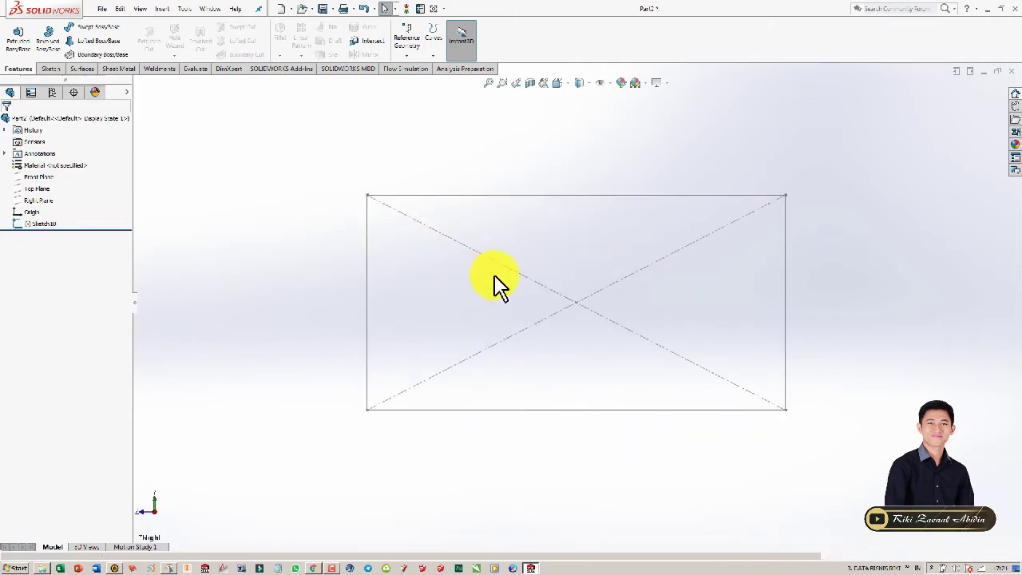
key(ctrl+a)
key(Delete)
click(688, 252)
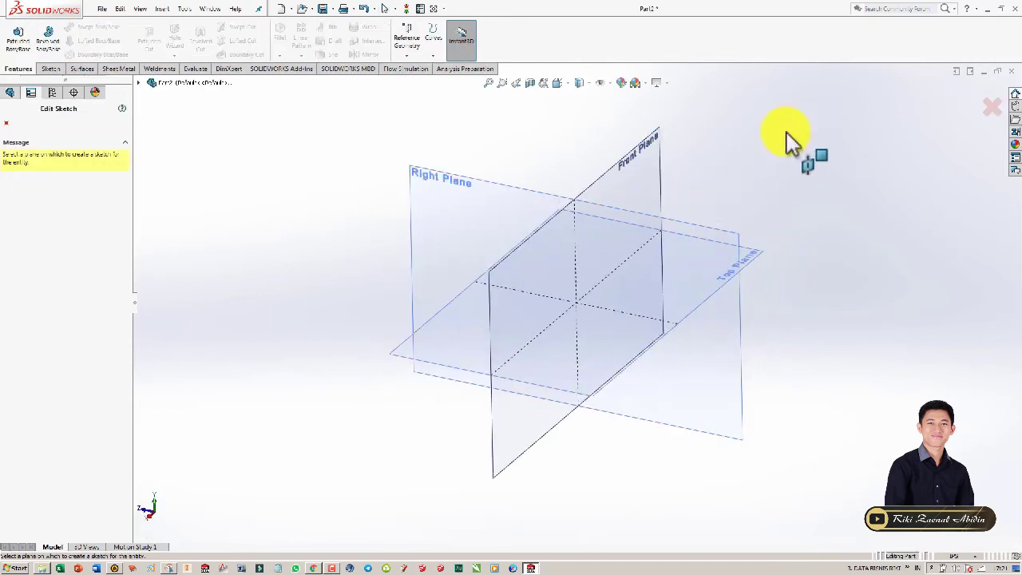
Sketch a center rectangle from the origin on the Top Plane.
click(759, 264)
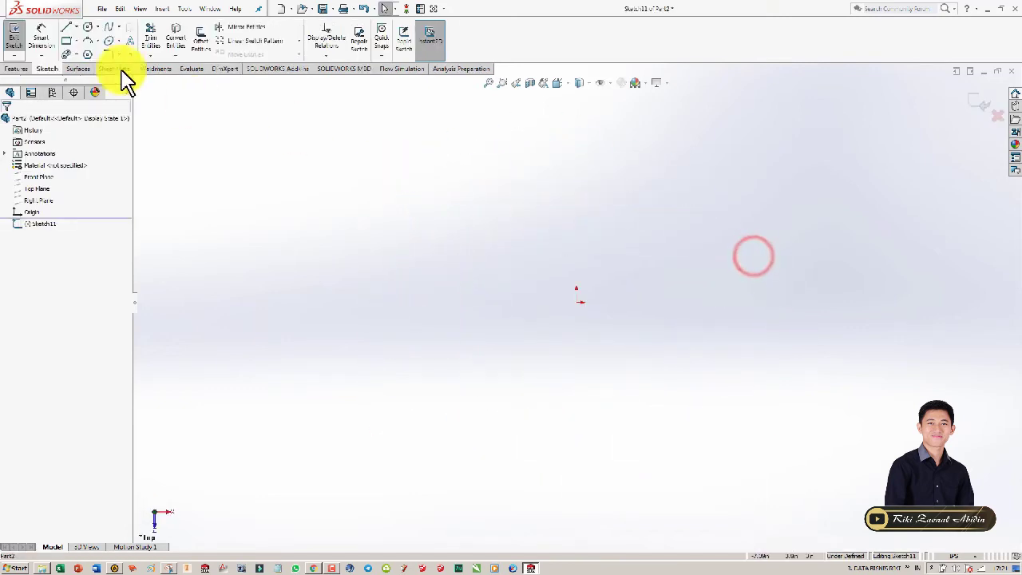
click(66, 40)
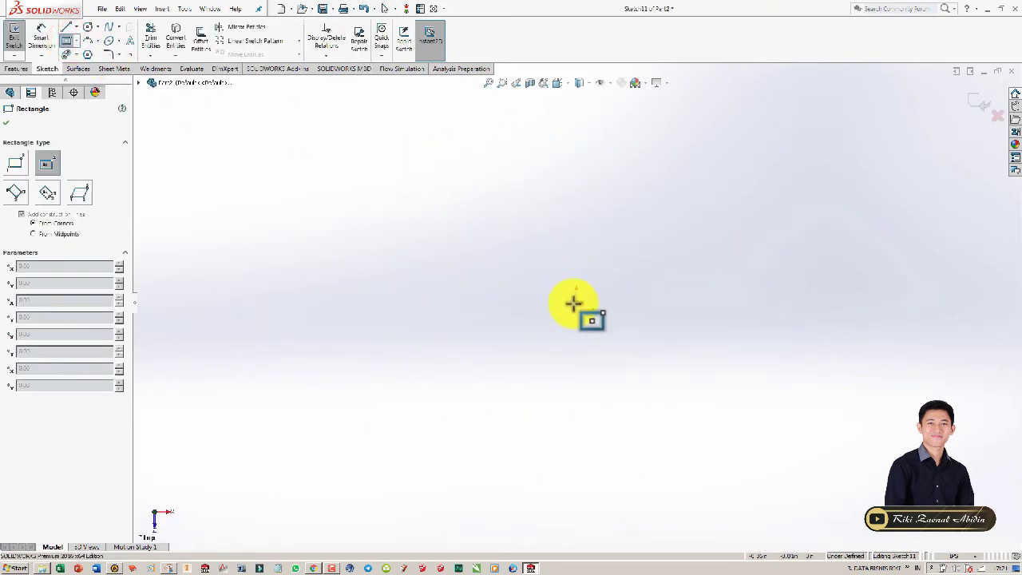
click(576, 301)
click(759, 418)
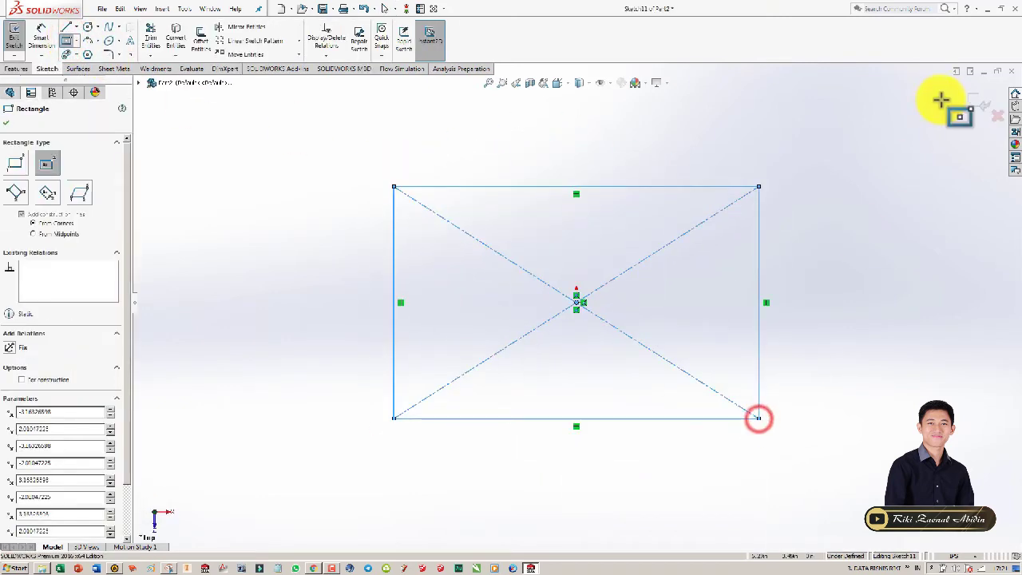
click(981, 101)
Extrude the Top Plane rectangle into a solid box and check its top face.
click(17, 34)
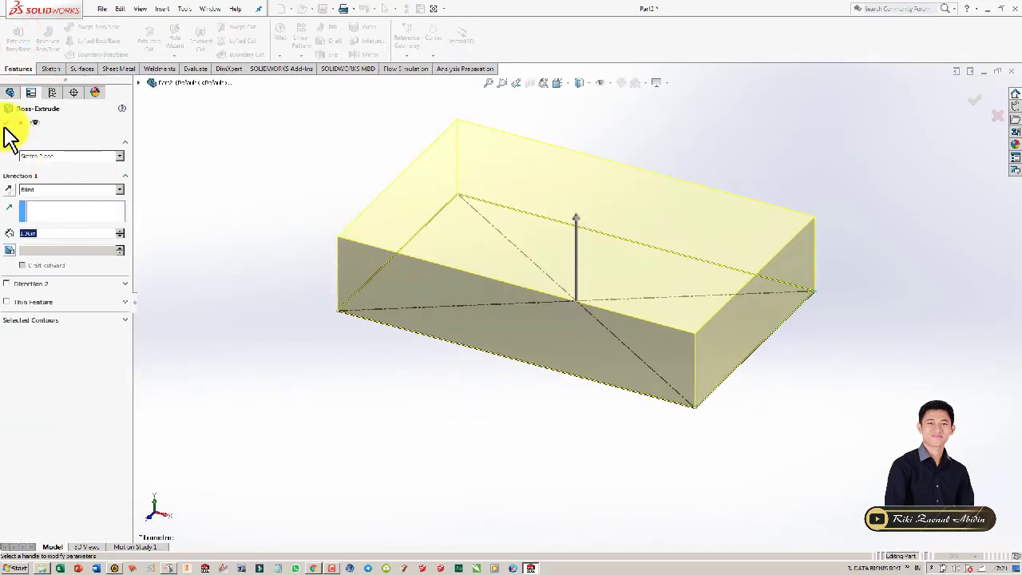
click(6, 122)
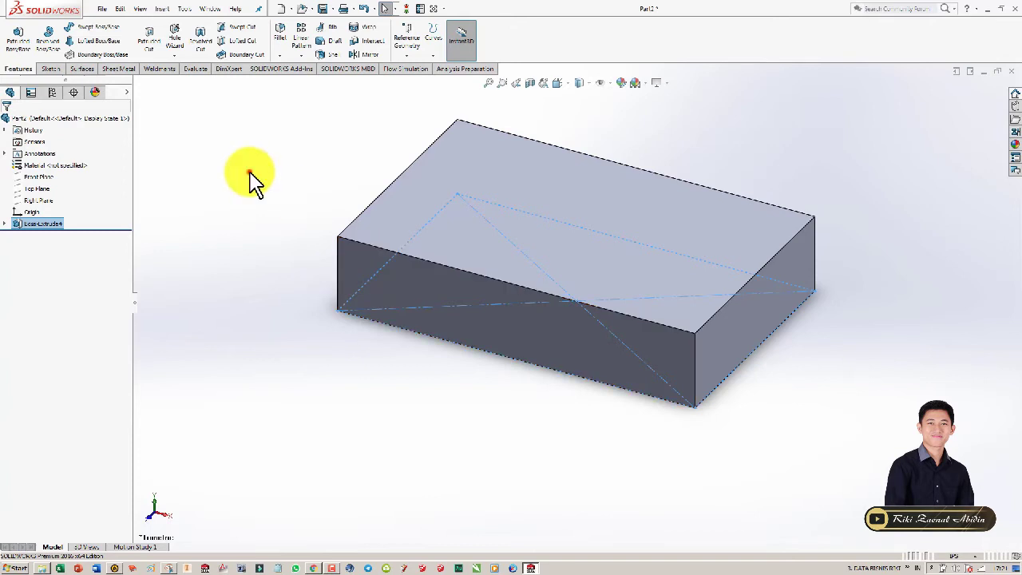
click(251, 174)
click(568, 179)
scroll(564, 168, down, 2)
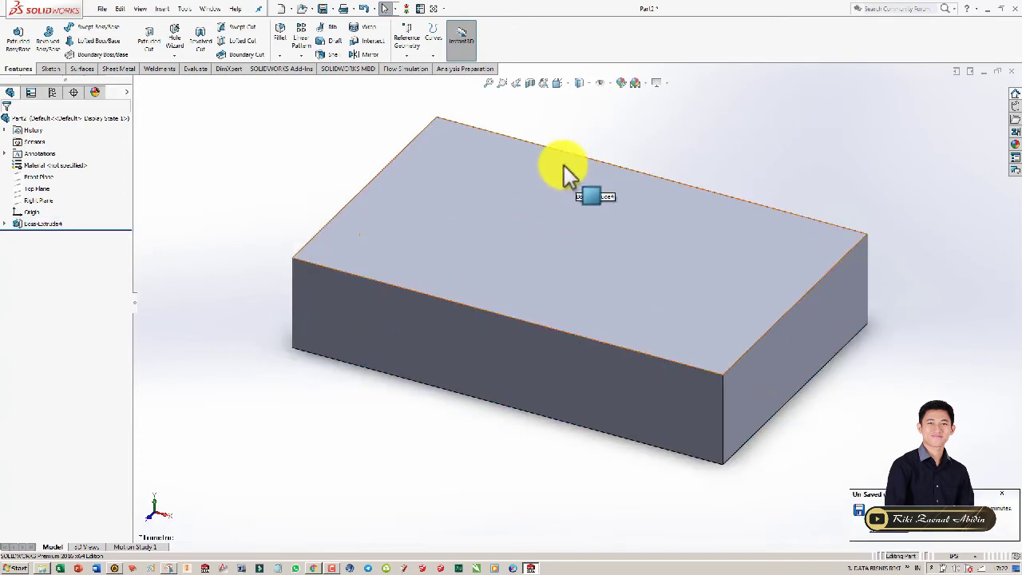
click(300, 170)
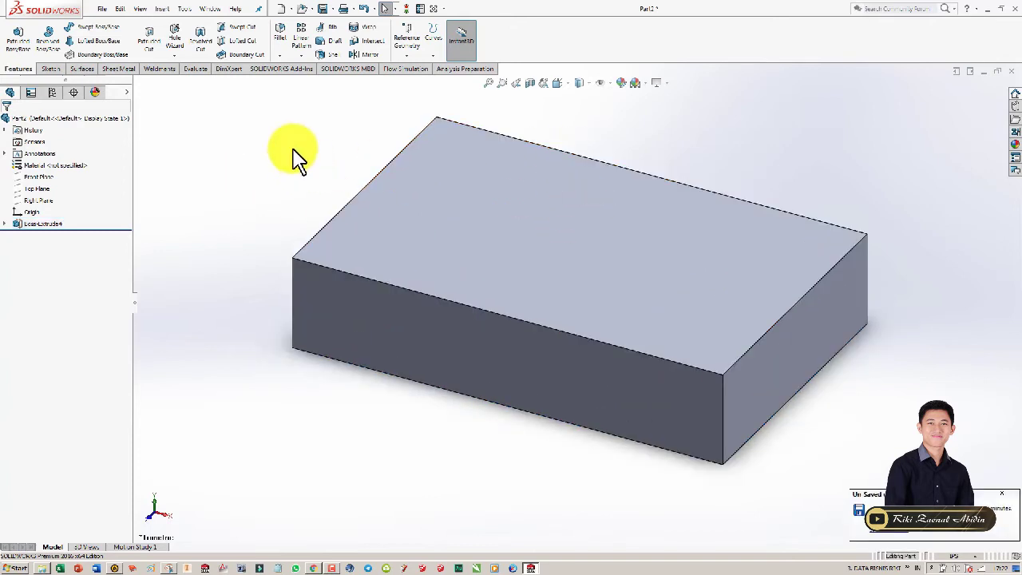
Launch Hole Wizard from the Features tab and expand the hole standards list.
click(174, 55)
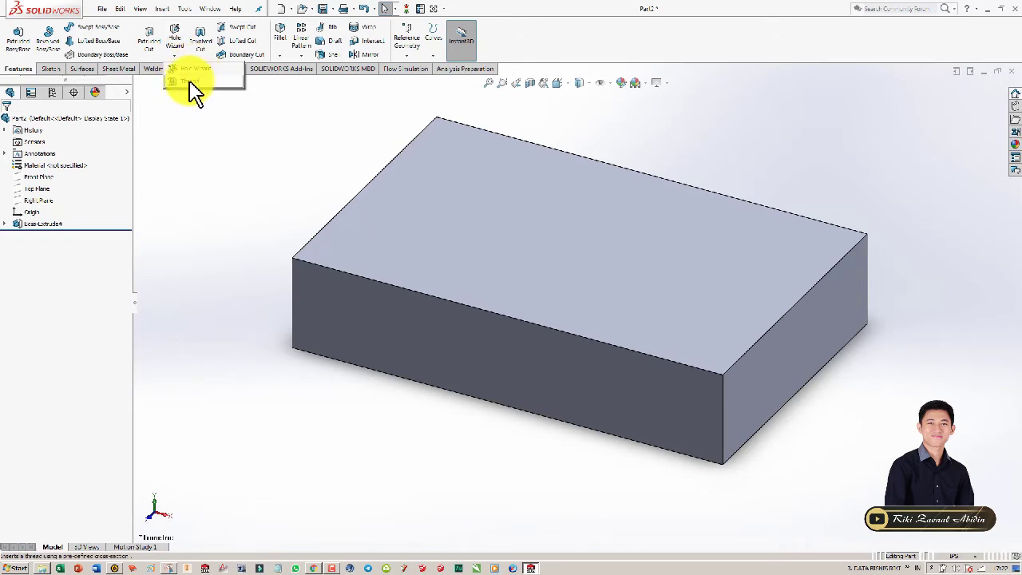
click(199, 68)
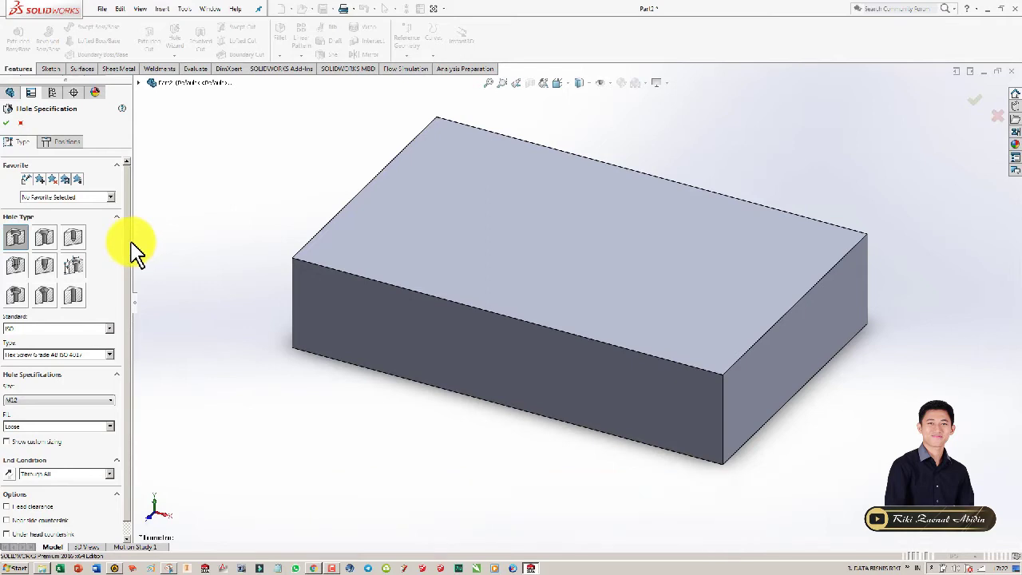
click(20, 330)
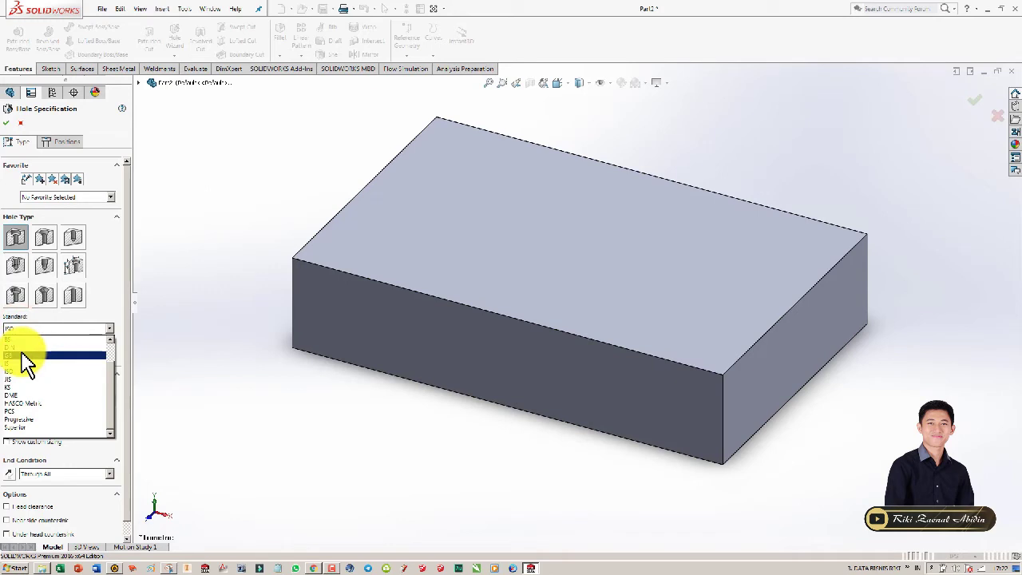
Cancel the open hole settings and restart Hole Wizard.
key(Escape)
key(Escape)
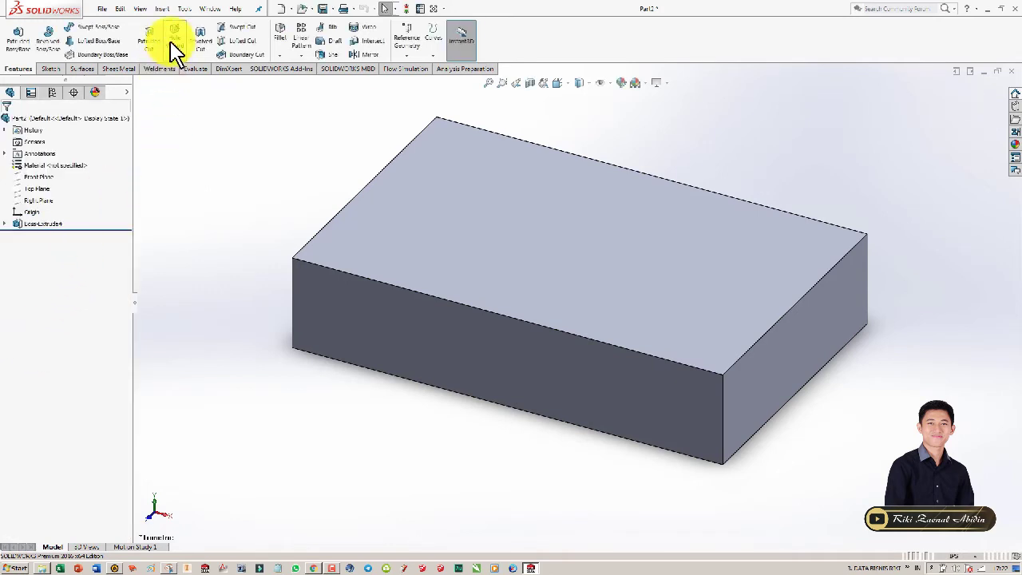
click(176, 54)
click(196, 68)
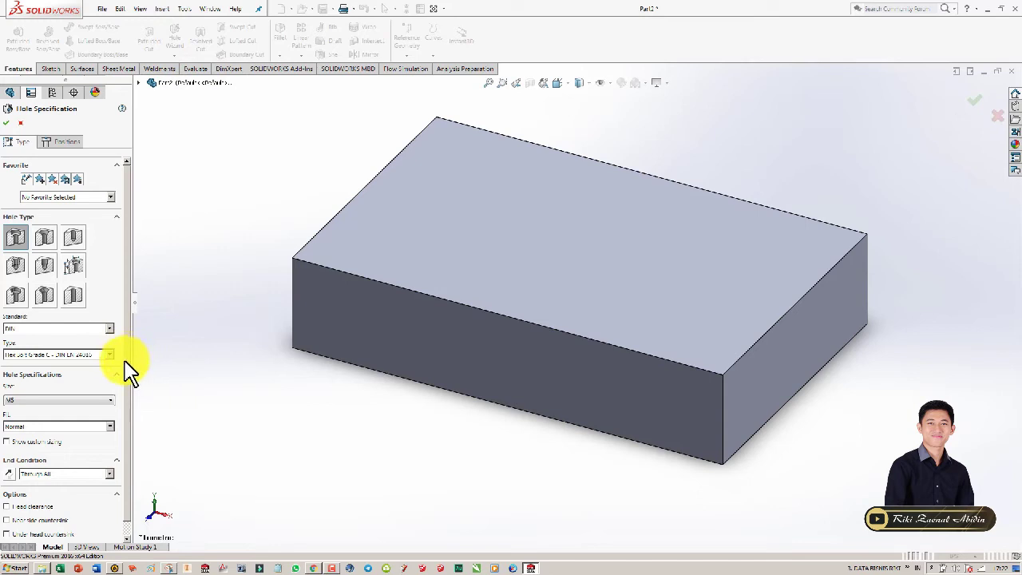
Specify a counterbore hole for a hex bolt: size M5, Normal fit, Through All.
click(85, 355)
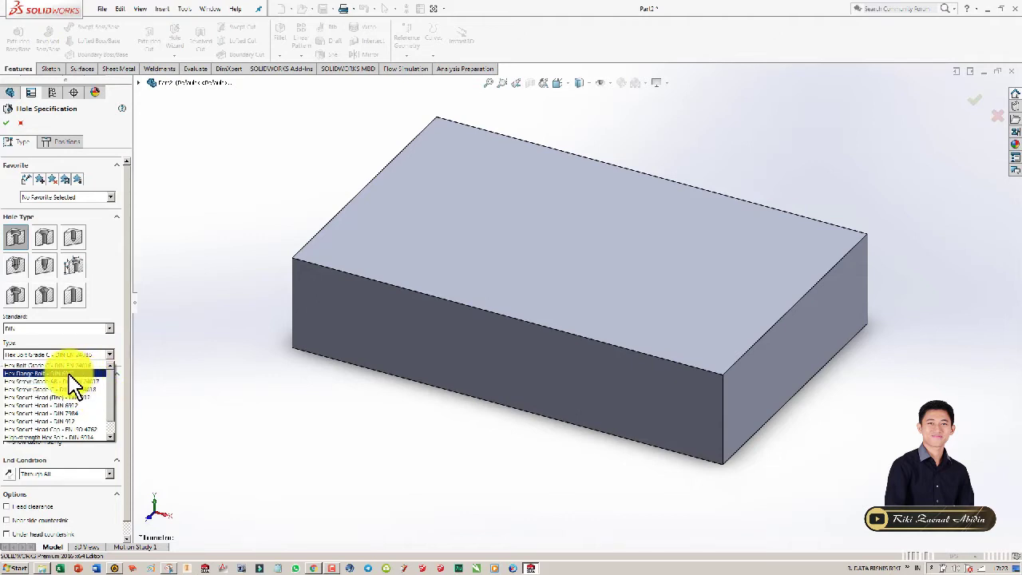
click(129, 376)
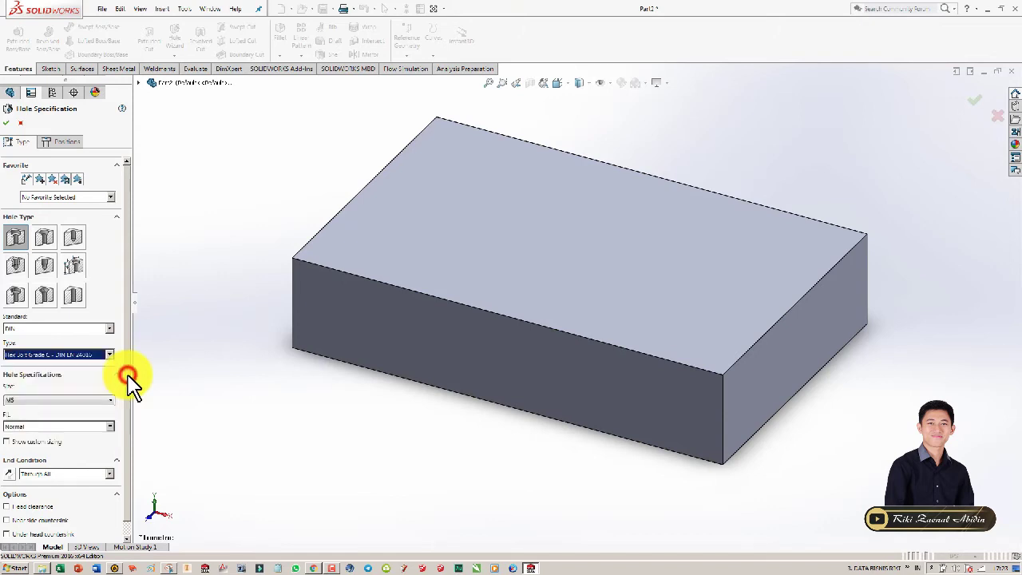
click(90, 409)
click(91, 382)
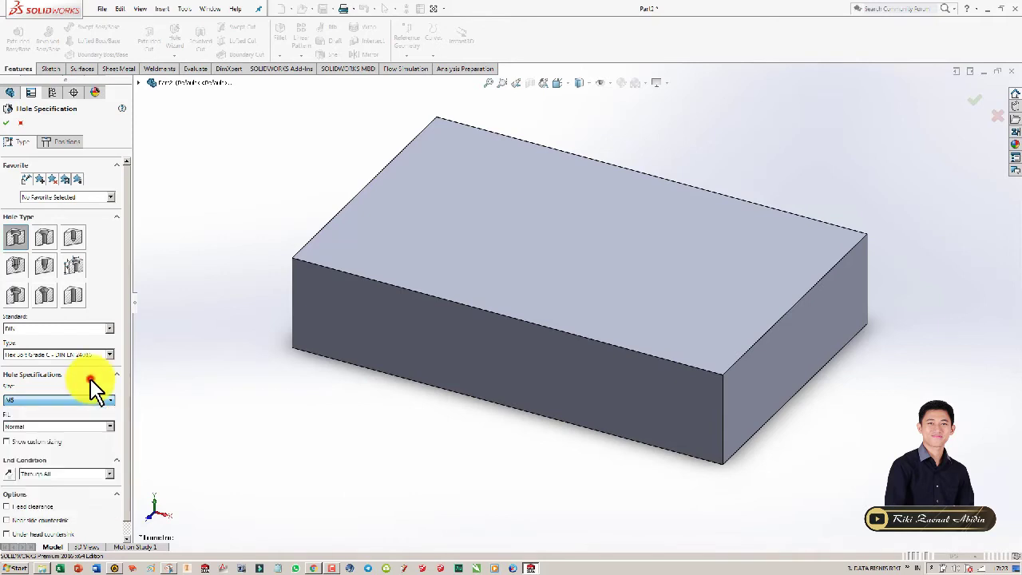
click(54, 427)
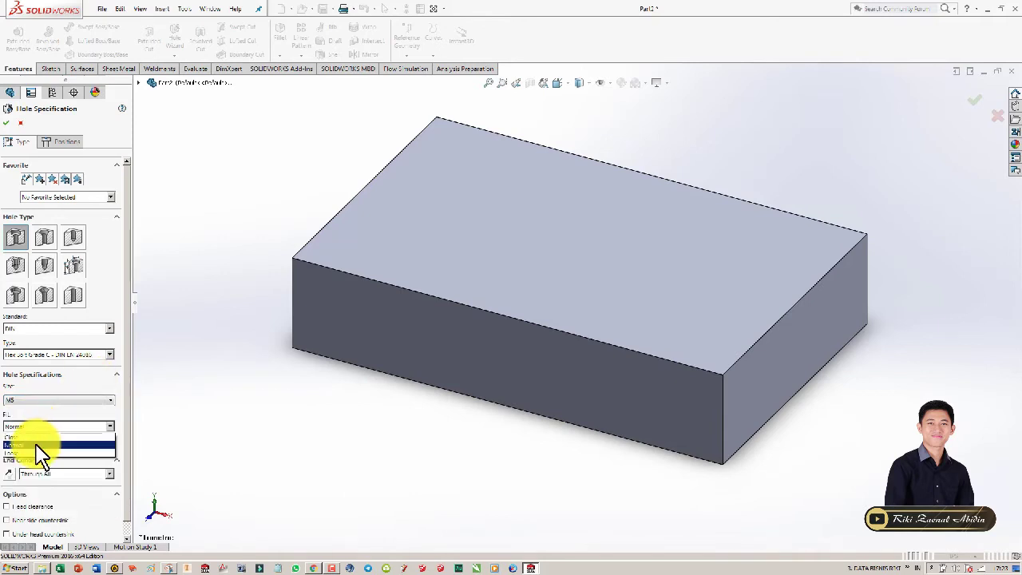
click(50, 445)
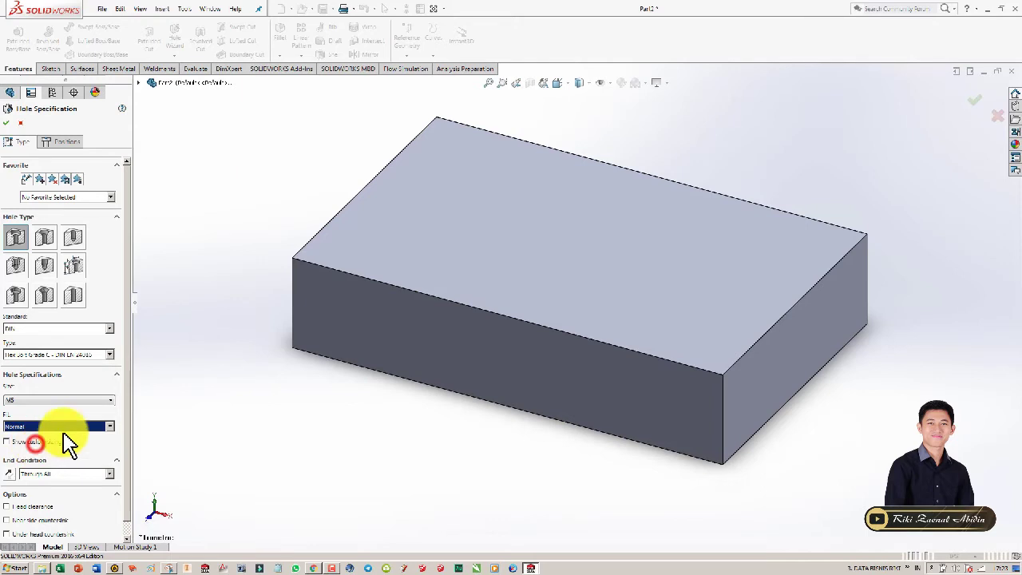
click(130, 456)
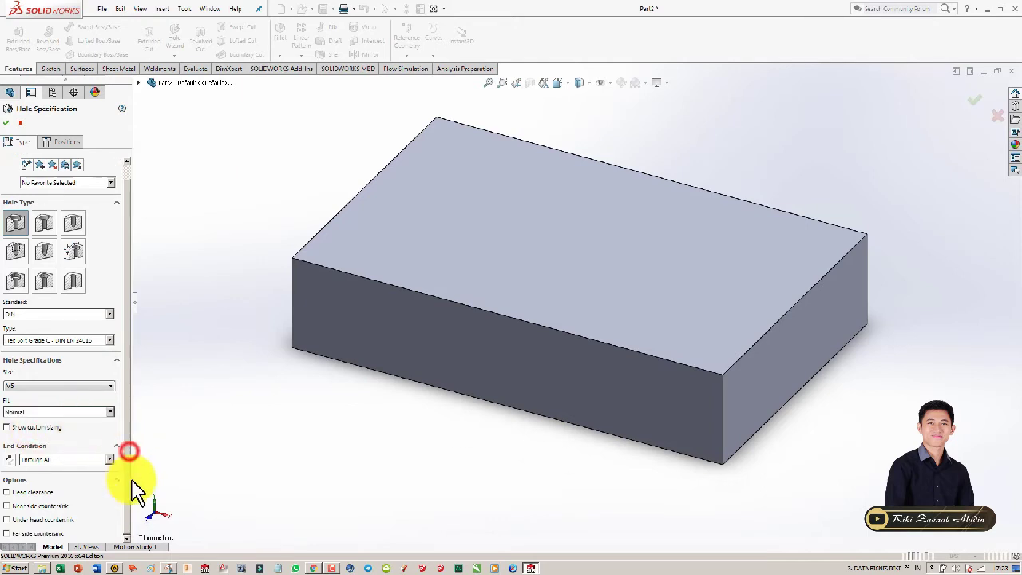
click(96, 461)
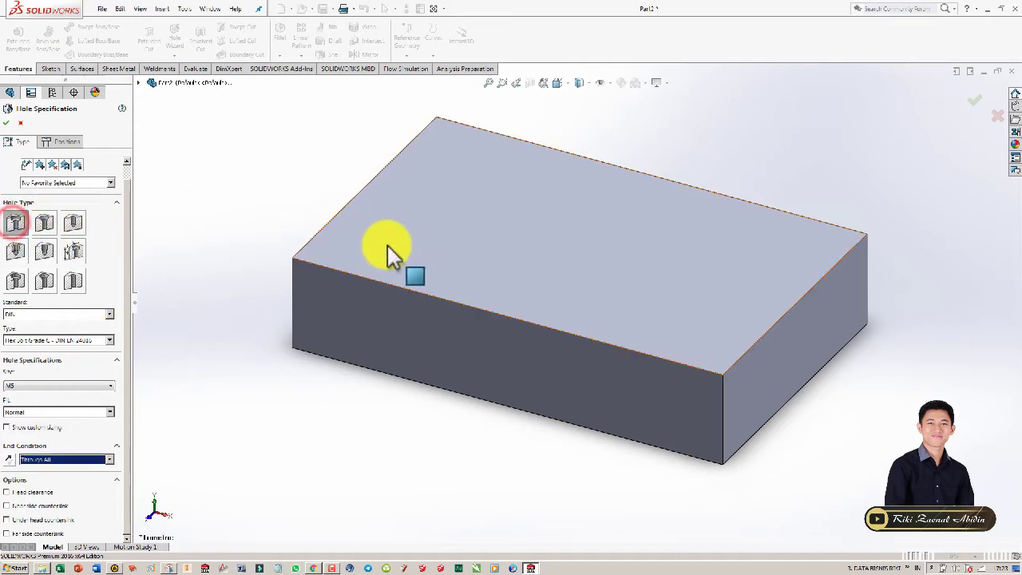
click(17, 221)
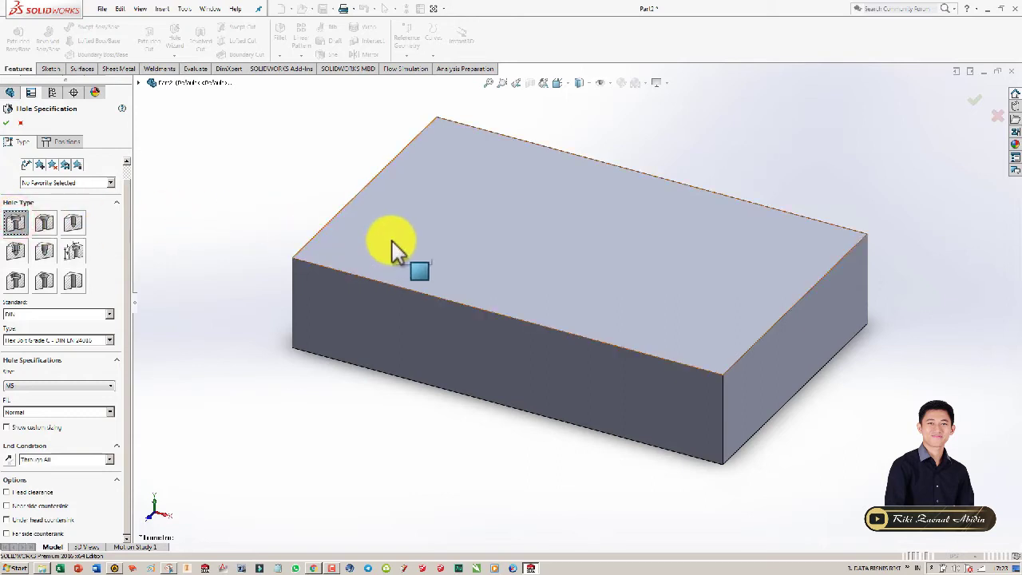
Begin positioning holes on the block's top face, clearing two stray placements.
click(55, 143)
click(63, 245)
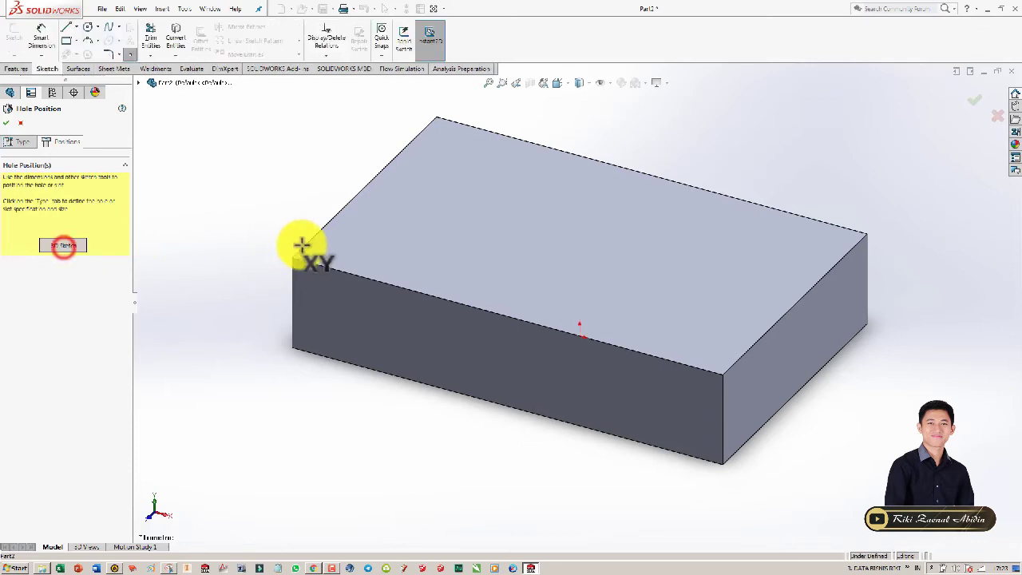
click(389, 243)
click(493, 256)
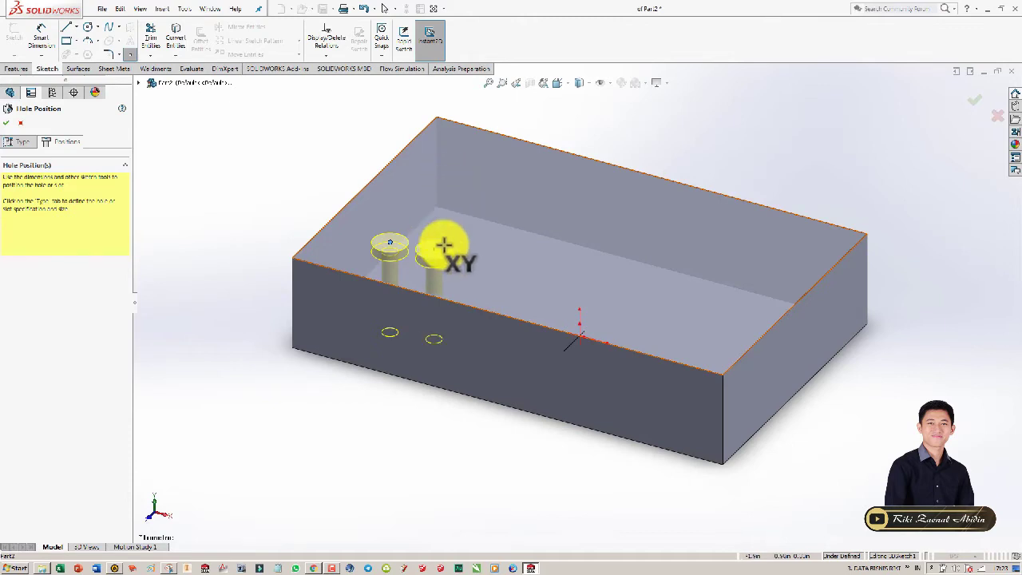
key(Escape)
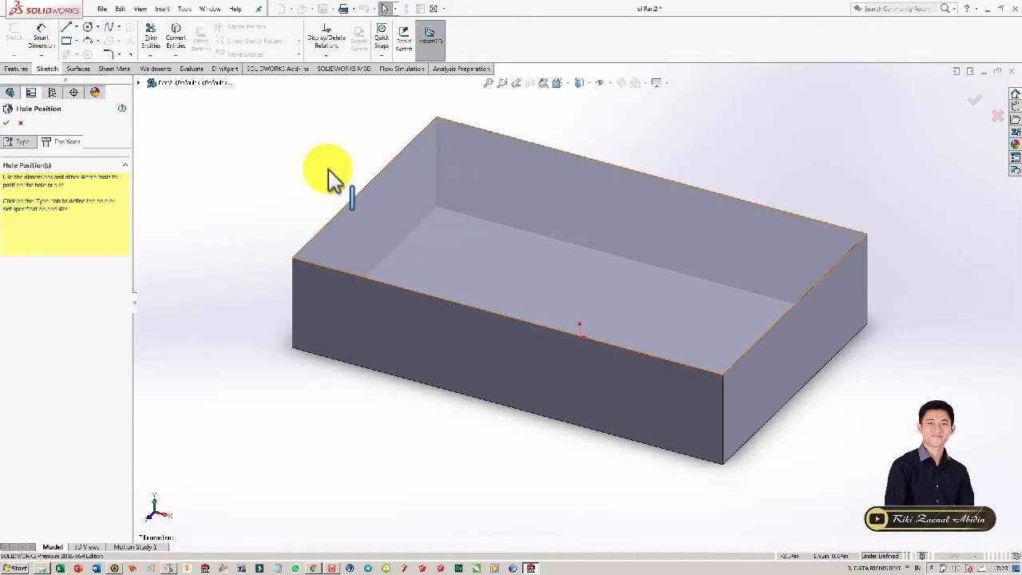
click(471, 182)
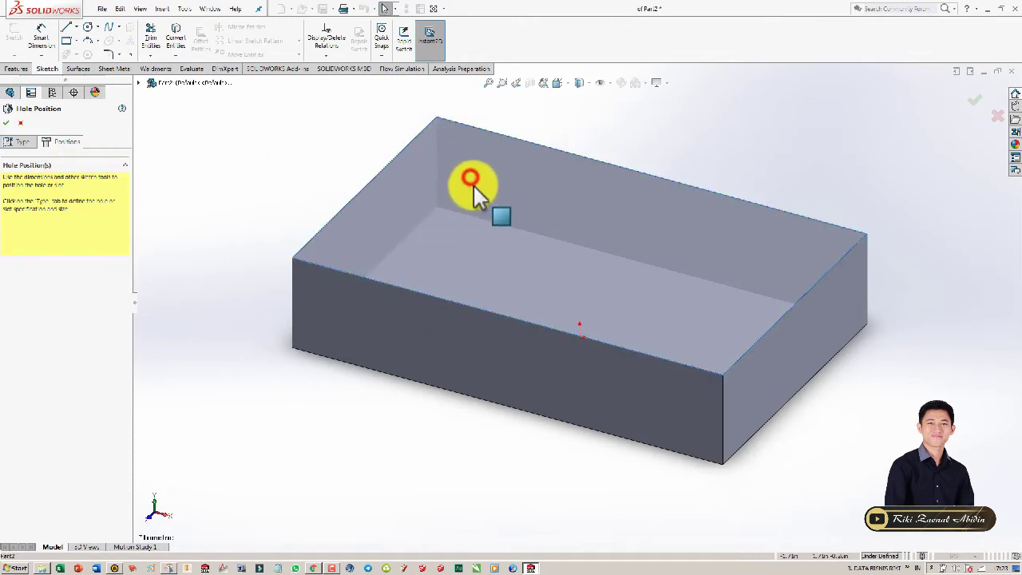
click(469, 176)
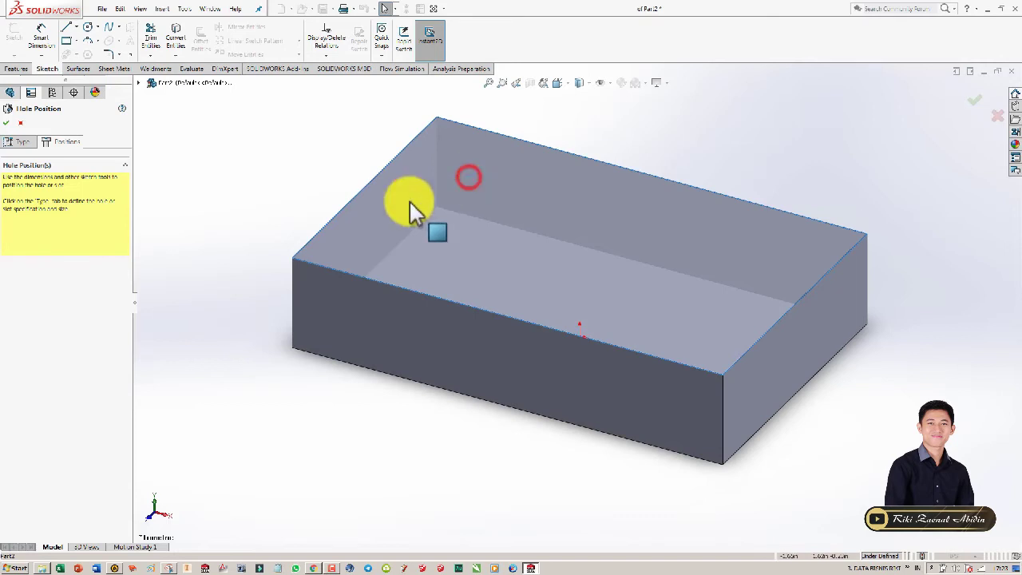
Place a single hole near the back-left of the top face and return to the Type settings.
click(24, 143)
click(57, 141)
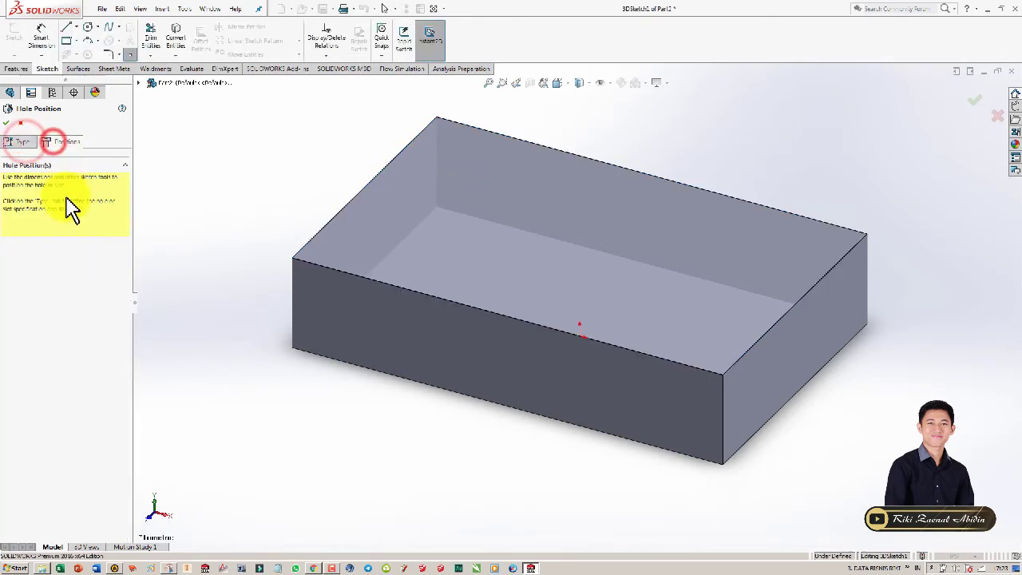
click(456, 210)
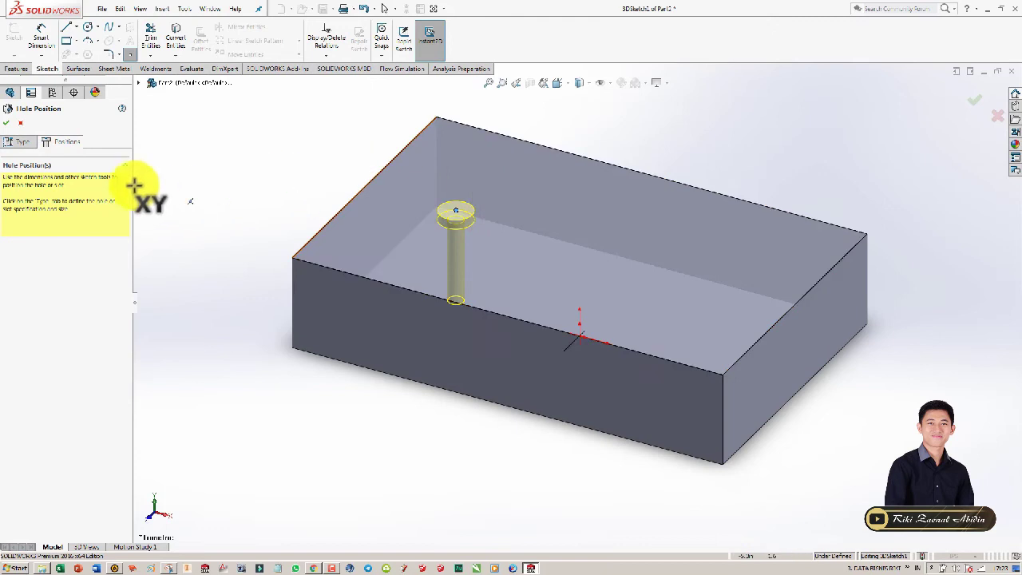
click(23, 143)
scroll(455, 235, down, 2)
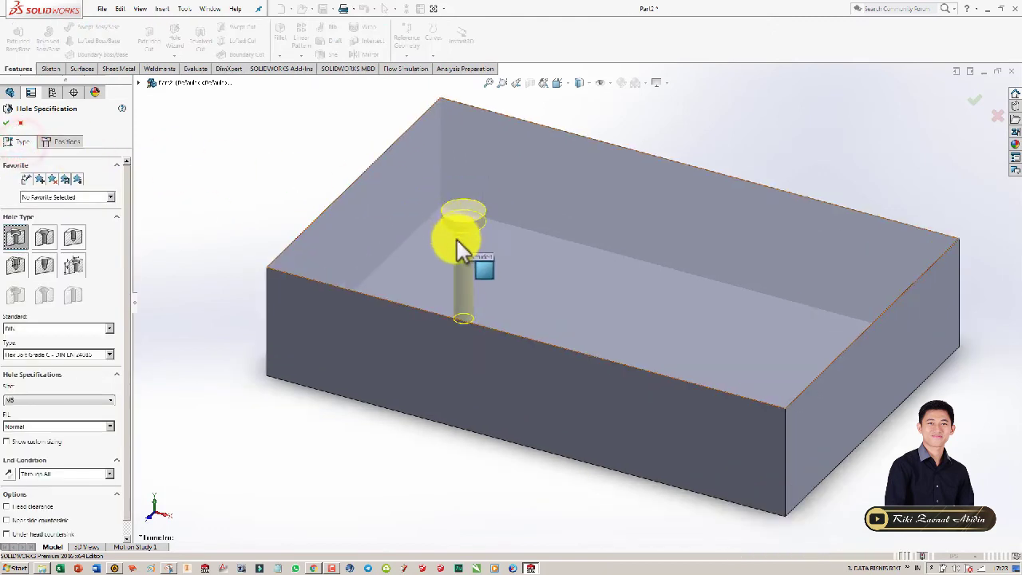
scroll(457, 242, down, 2)
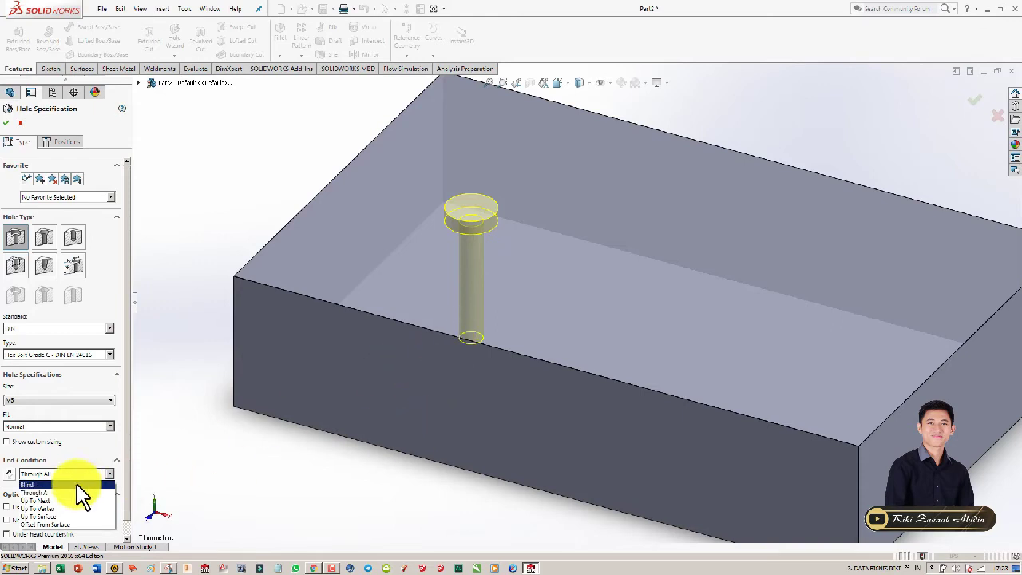
Change the hole's end condition from Through All to Up To Next.
click(47, 485)
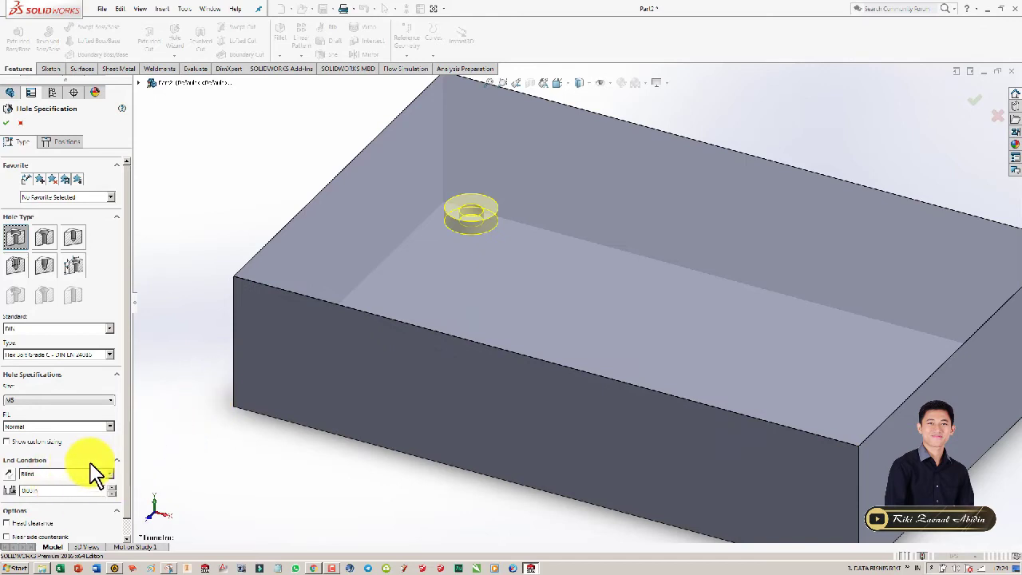
click(47, 476)
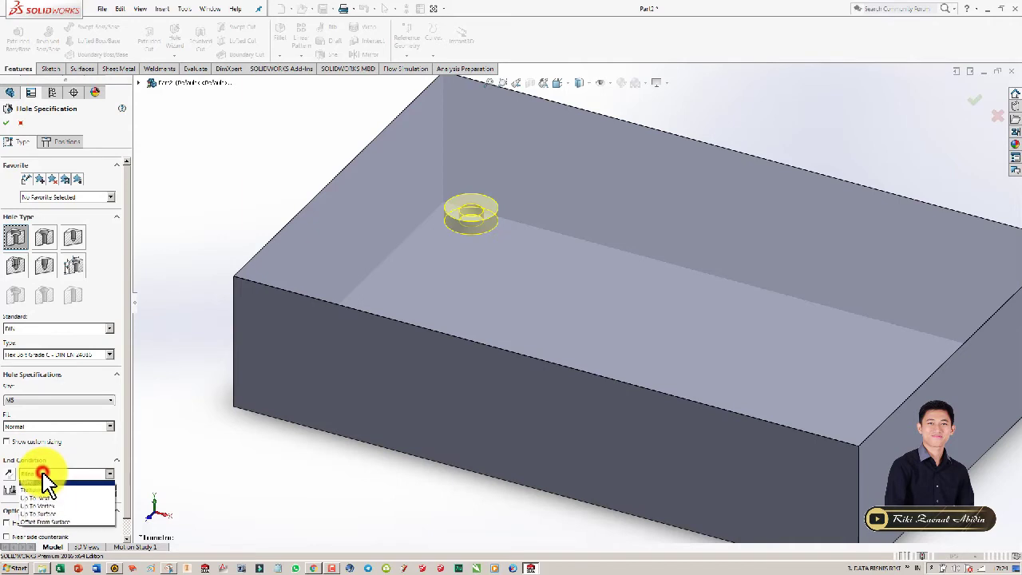
click(48, 501)
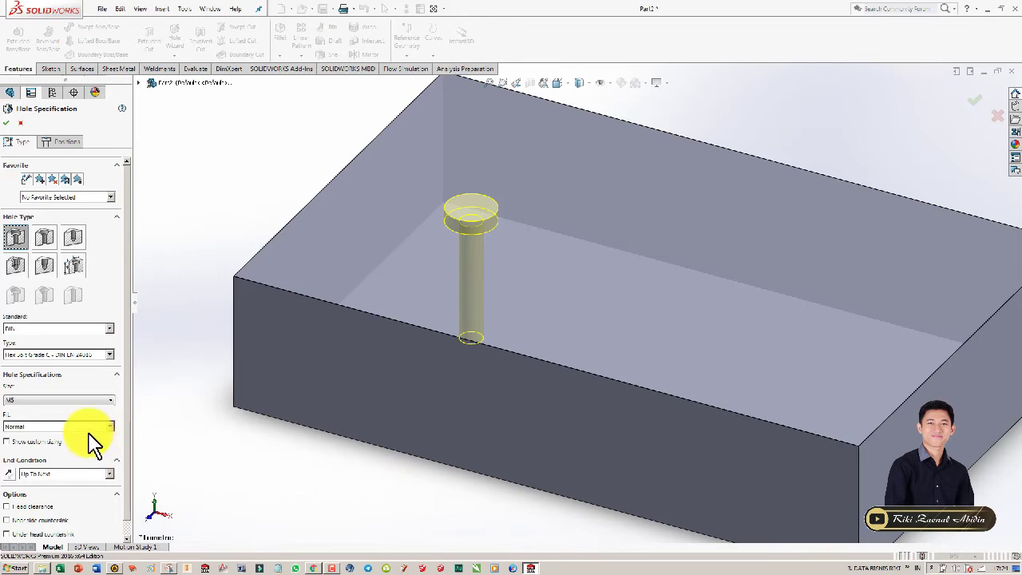
click(84, 475)
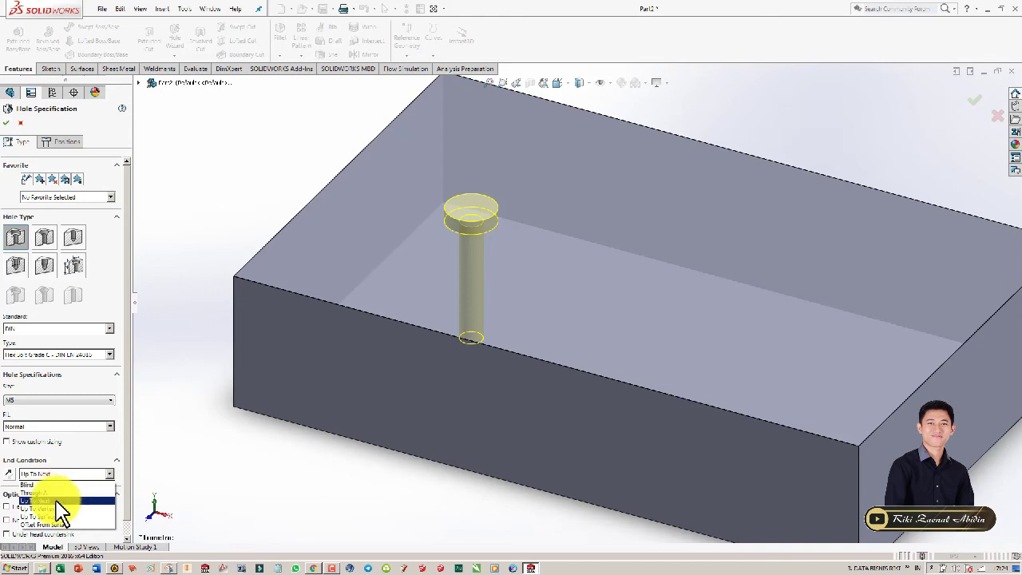
click(101, 453)
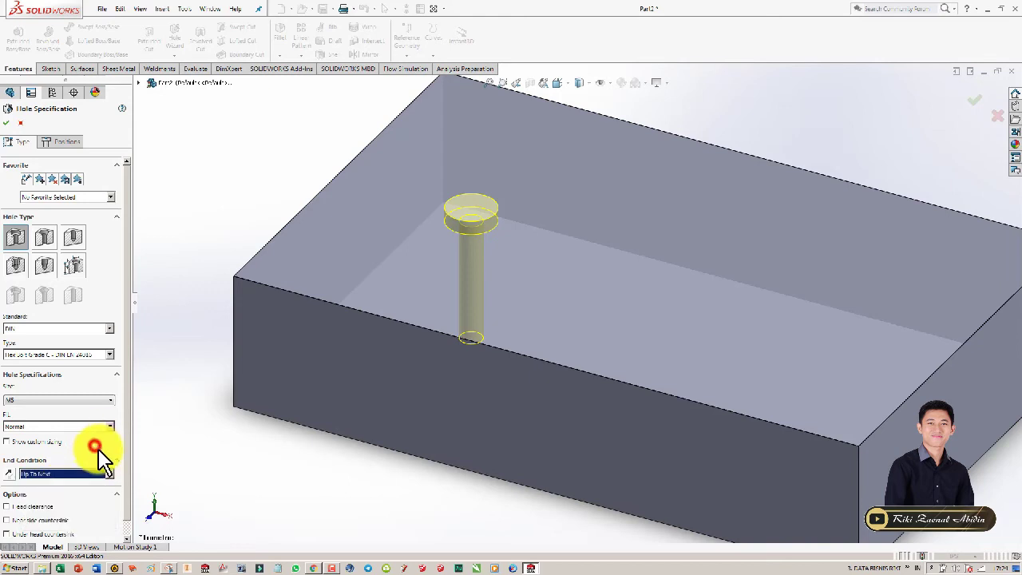
click(128, 484)
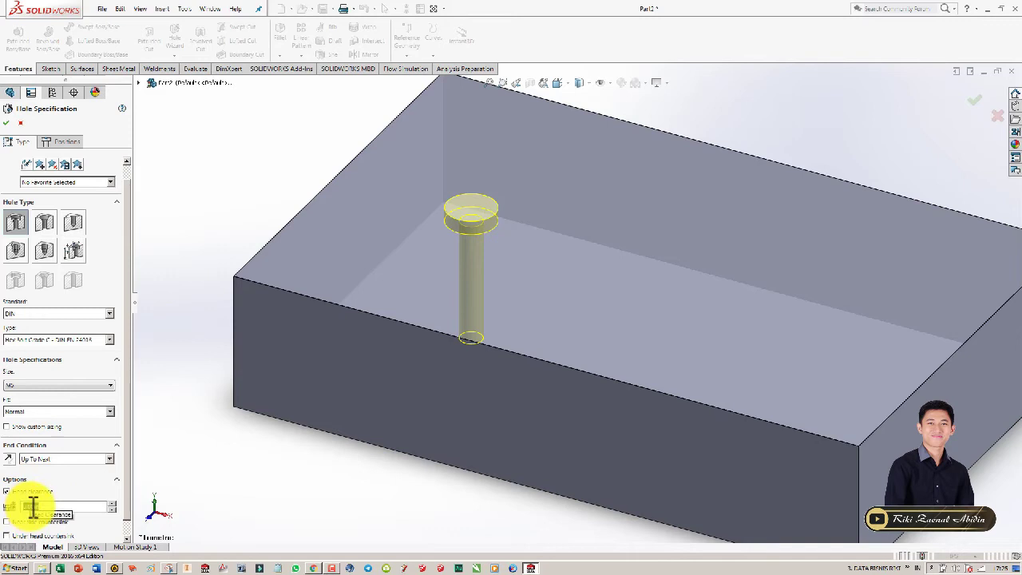
Uncheck Head clearance and Near side countersink, then confirm the M5 CBORE hole.
click(7, 521)
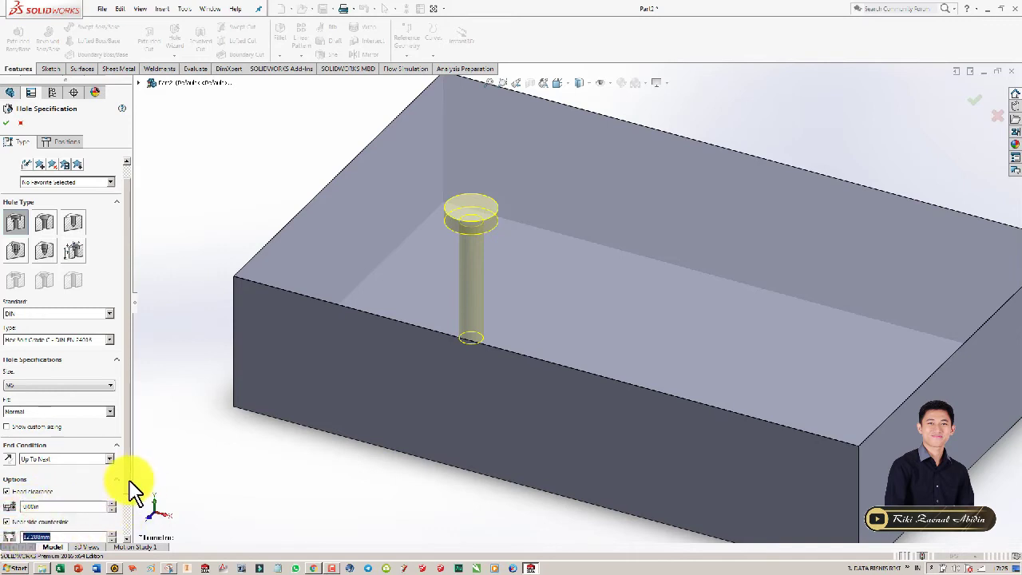
scroll(128, 491, down, 2)
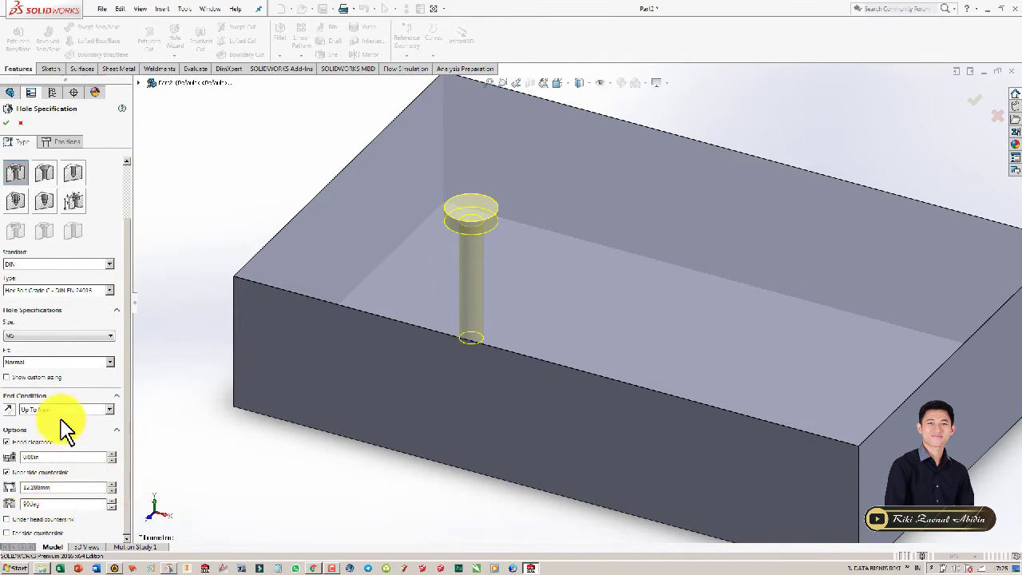
click(7, 441)
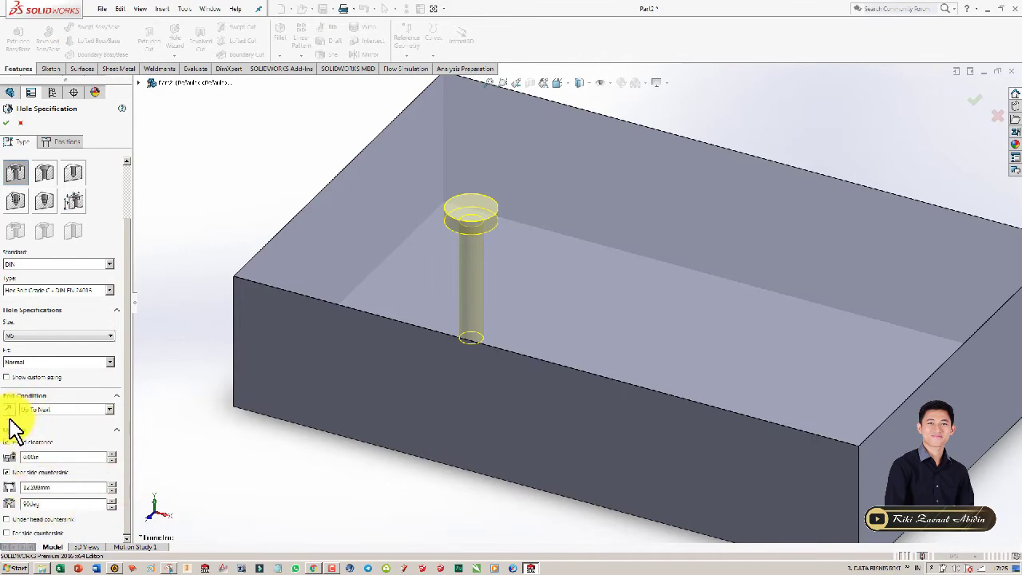
click(7, 442)
click(7, 472)
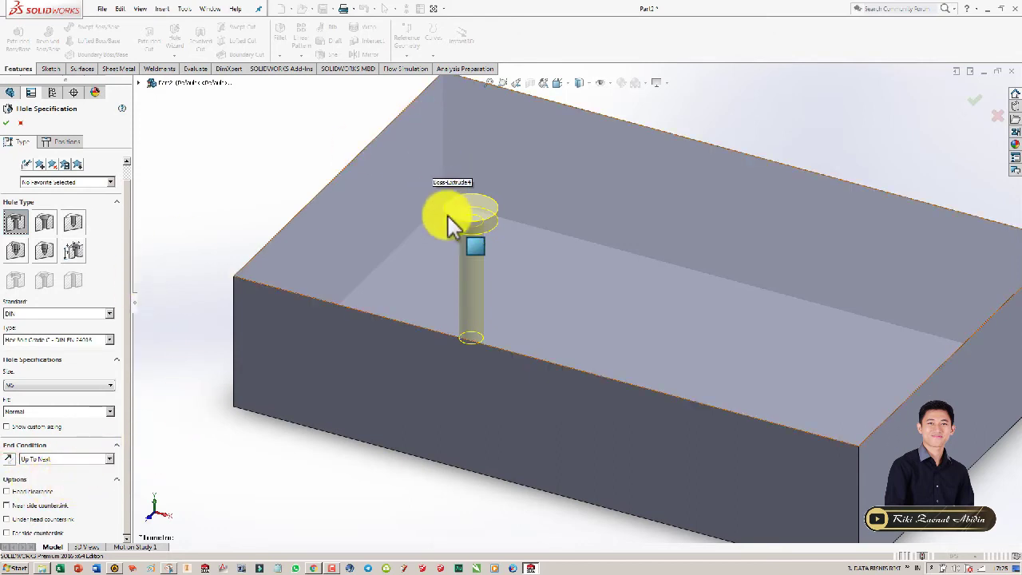
click(8, 128)
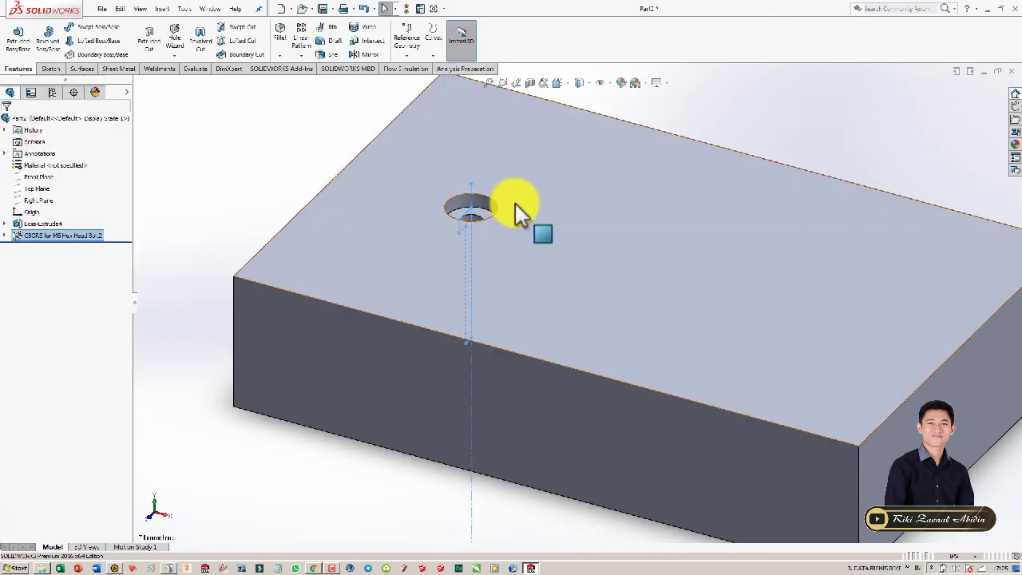
middle_drag(454, 185, 443, 183)
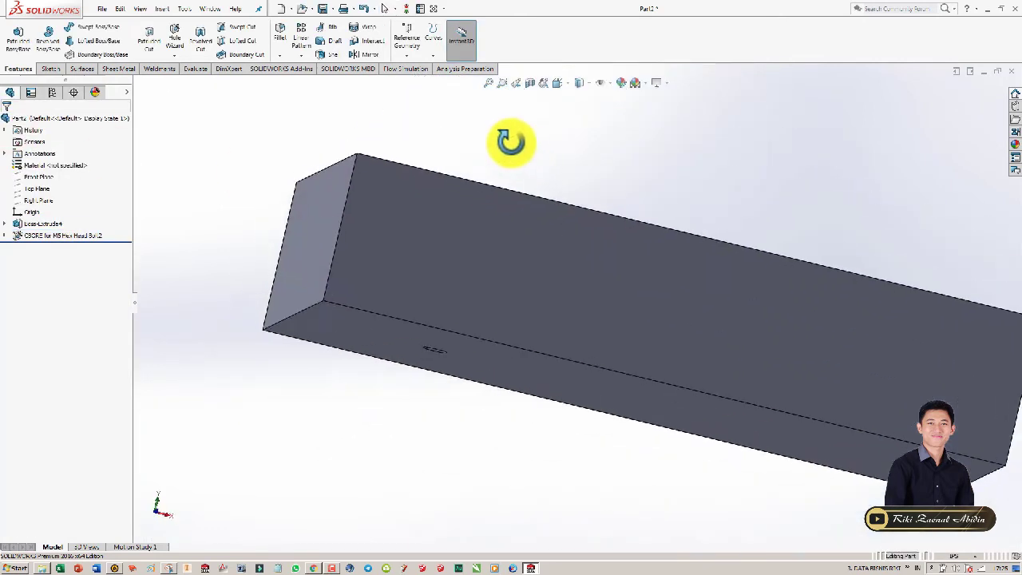
mouse_move(447, 201)
middle_down()
mouse_move(518, 137)
mouse_move(486, 168)
mouse_move(509, 99)
mouse_move(493, 224)
middle_up()
scroll(490, 220, down, 2)
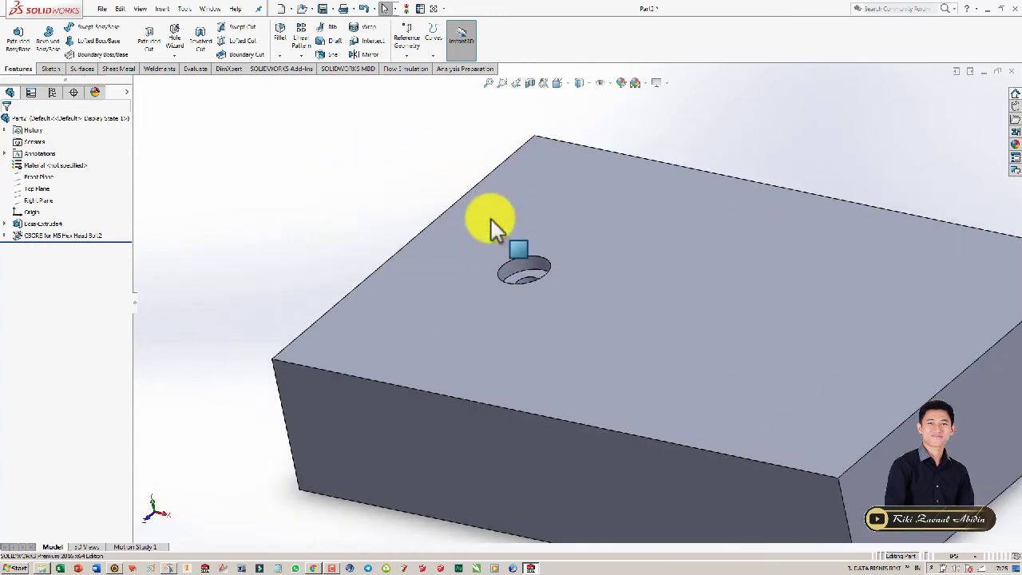
scroll(471, 240, down, 1)
click(533, 281)
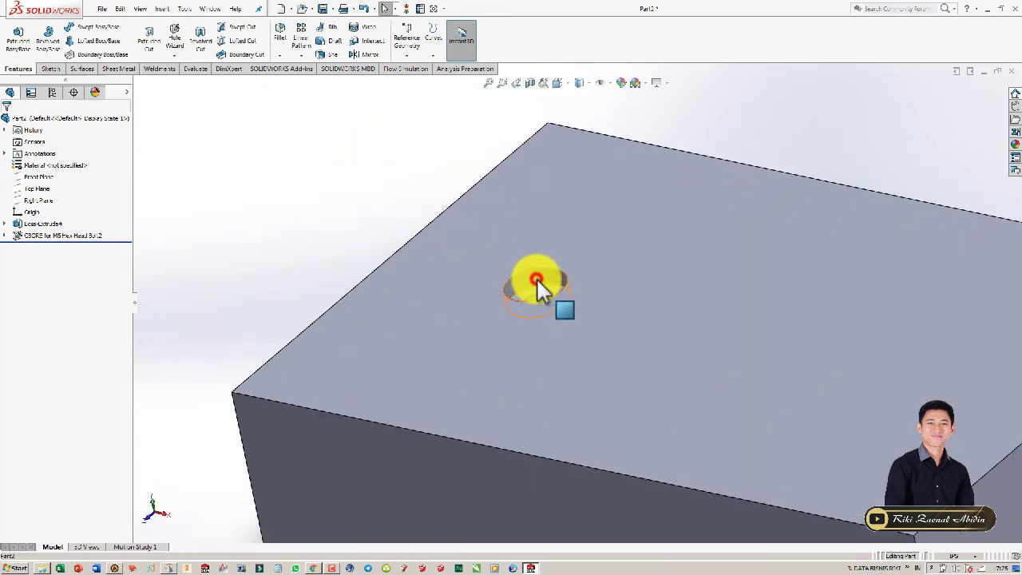
Reopen the M5 counterbore hole feature and go to its Positions step on the top face.
click(567, 233)
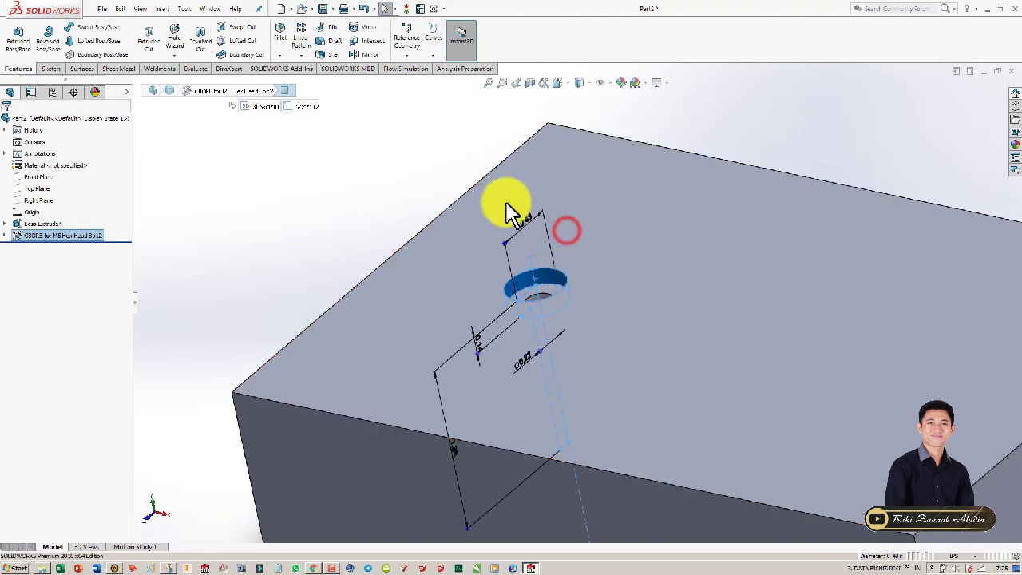
click(50, 69)
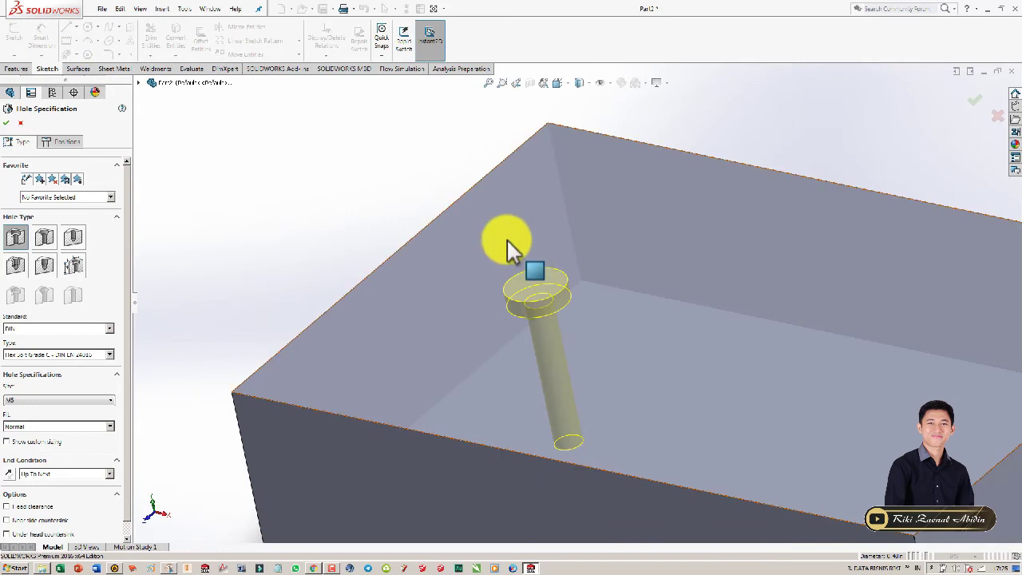
click(78, 69)
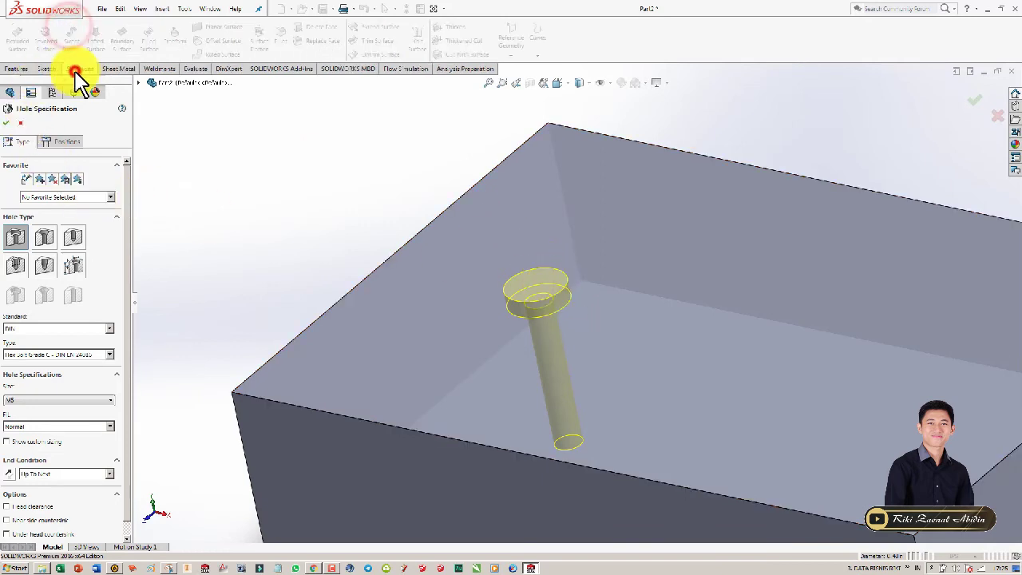
click(18, 69)
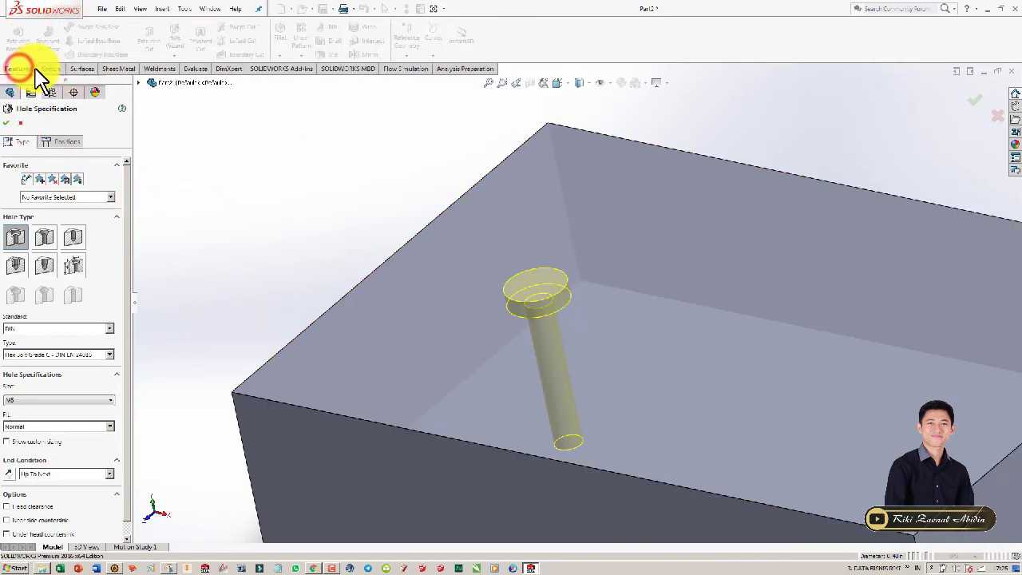
click(423, 229)
click(528, 281)
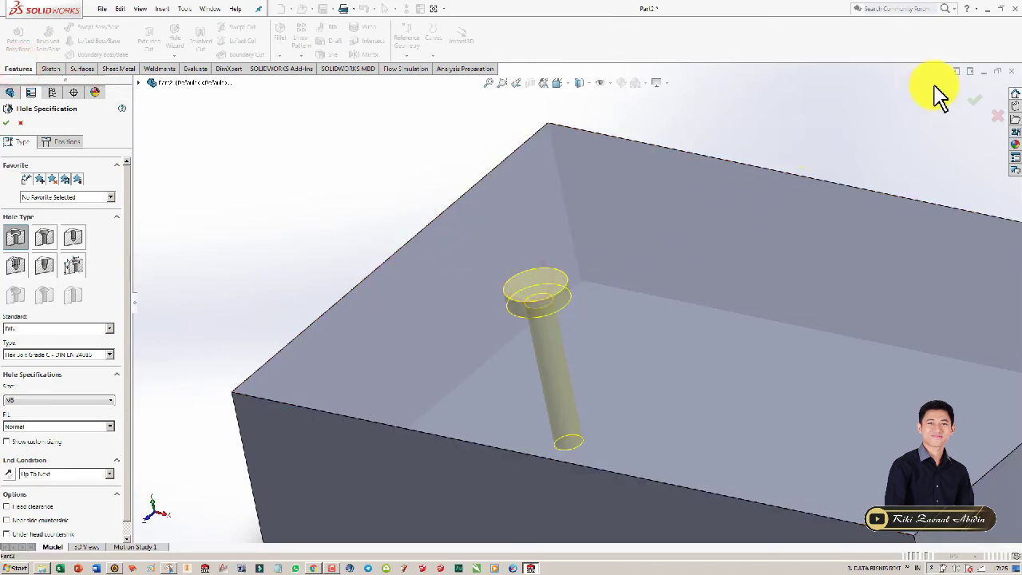
click(67, 142)
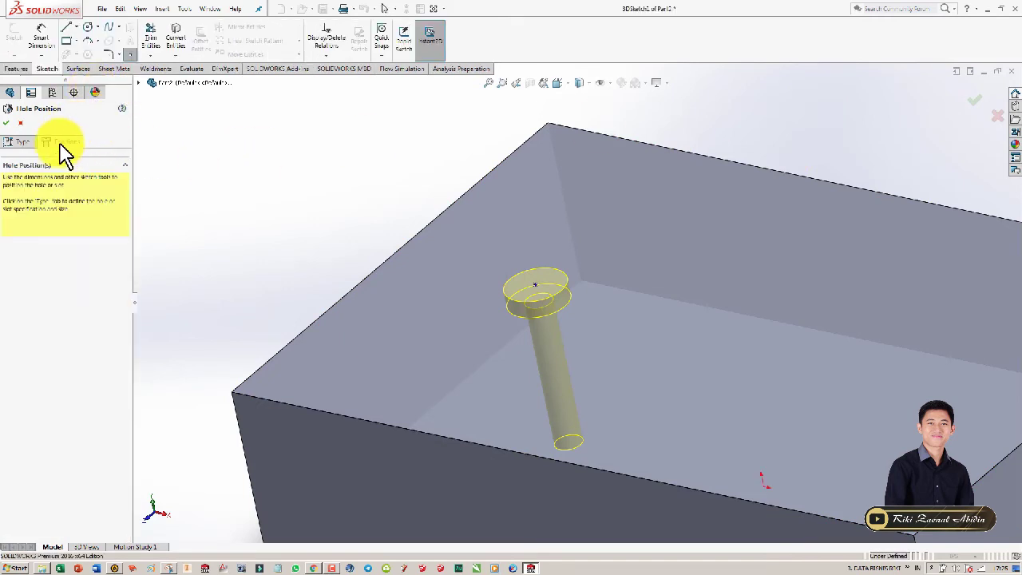
Dimension the hole centre 1.00 in from the top face's front edge.
click(46, 36)
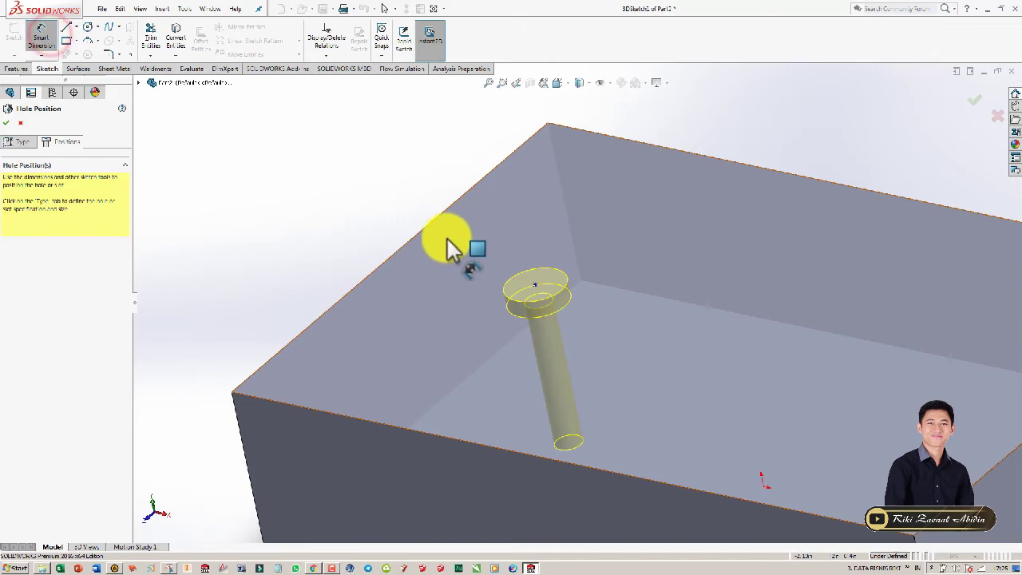
click(405, 243)
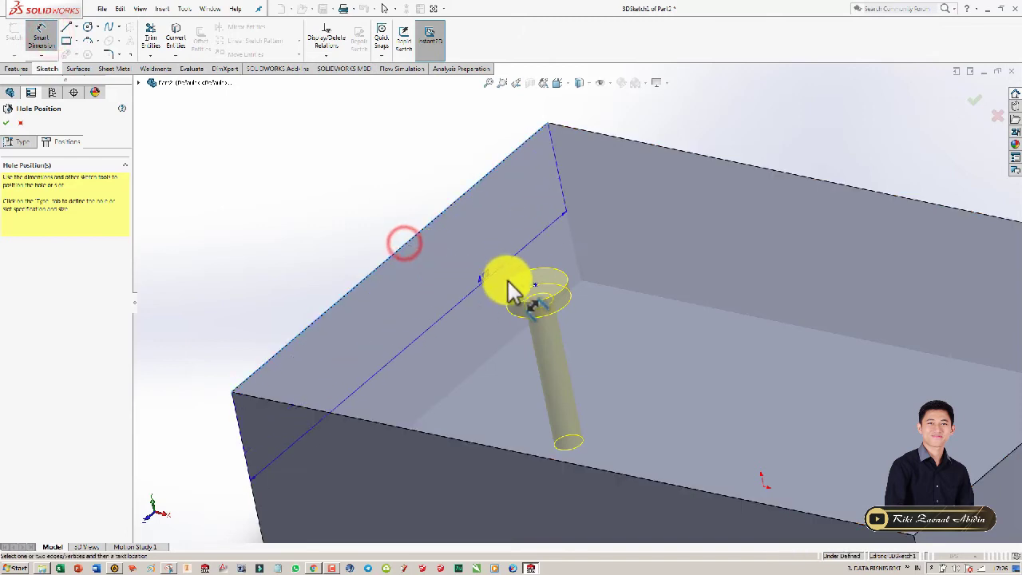
click(537, 285)
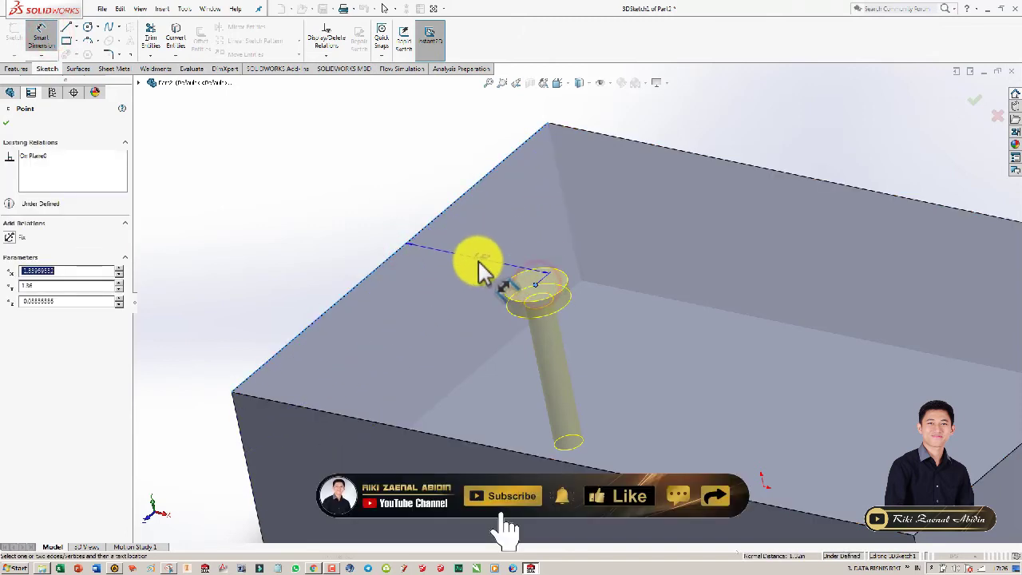
click(477, 260)
text(1)
key(Return)
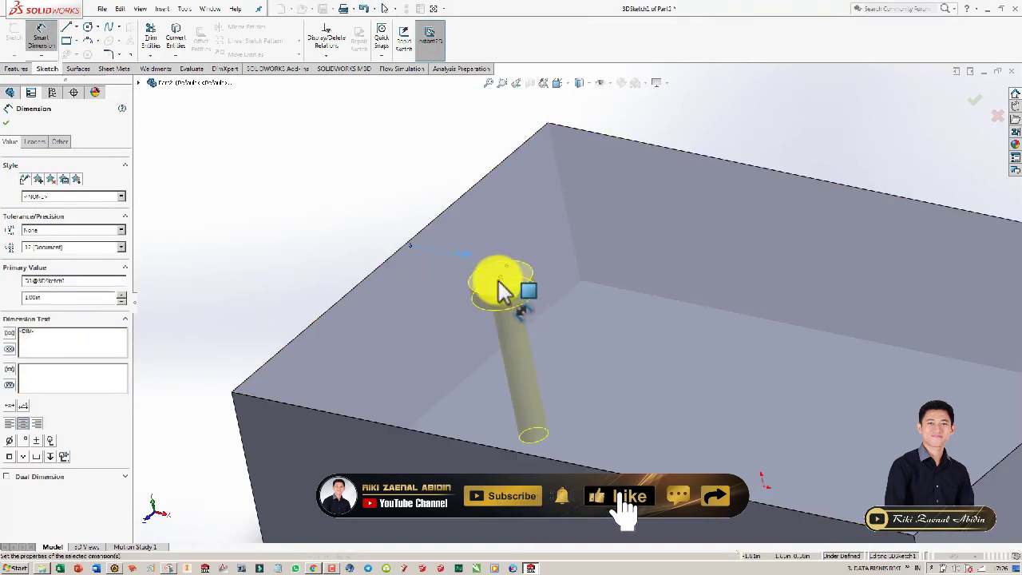
Add a second 1.00 in dimension from the other top edge to fully define the point.
click(501, 277)
click(634, 144)
click(604, 198)
text(1)
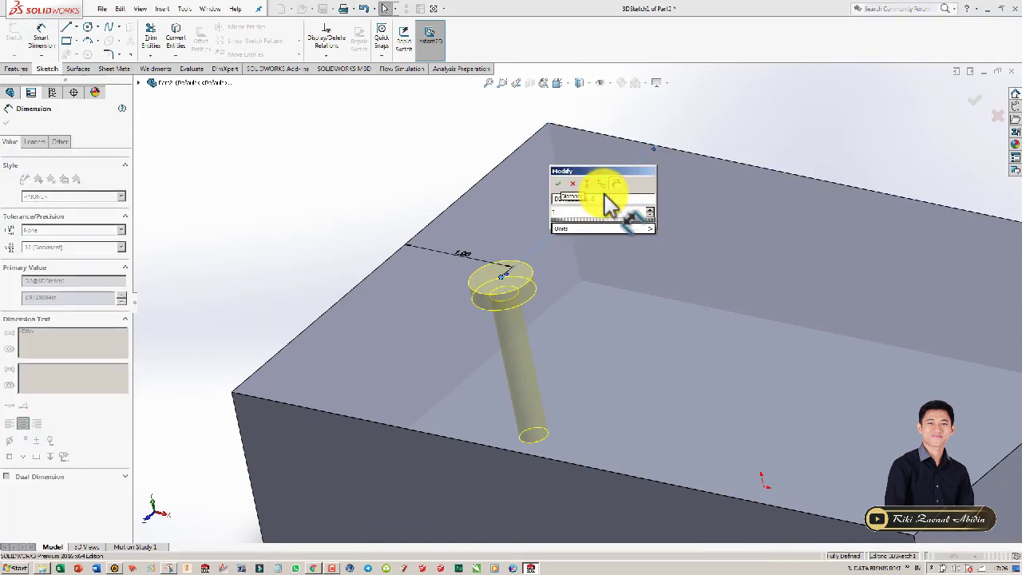
key(Return)
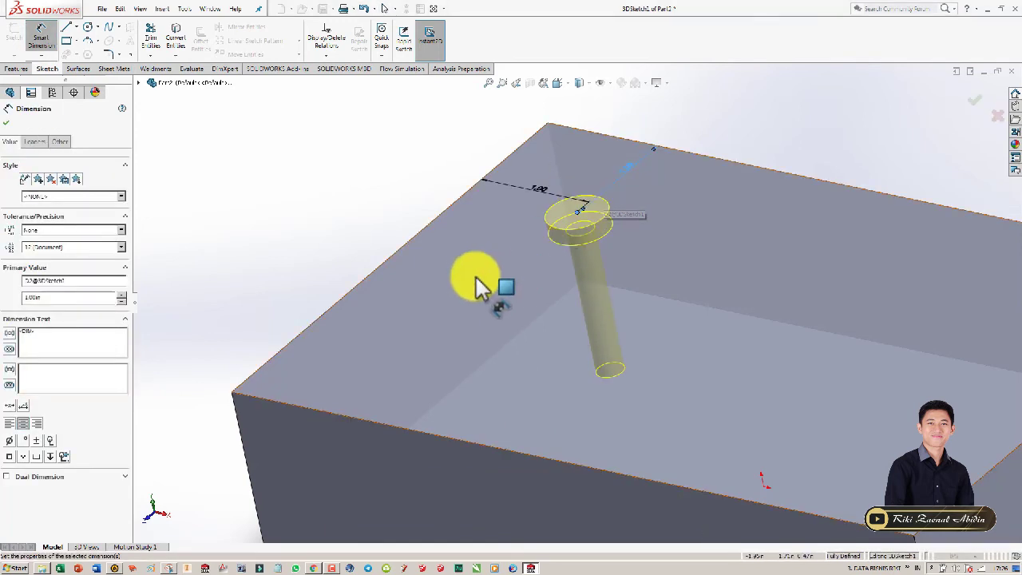
scroll(474, 279, up, 2)
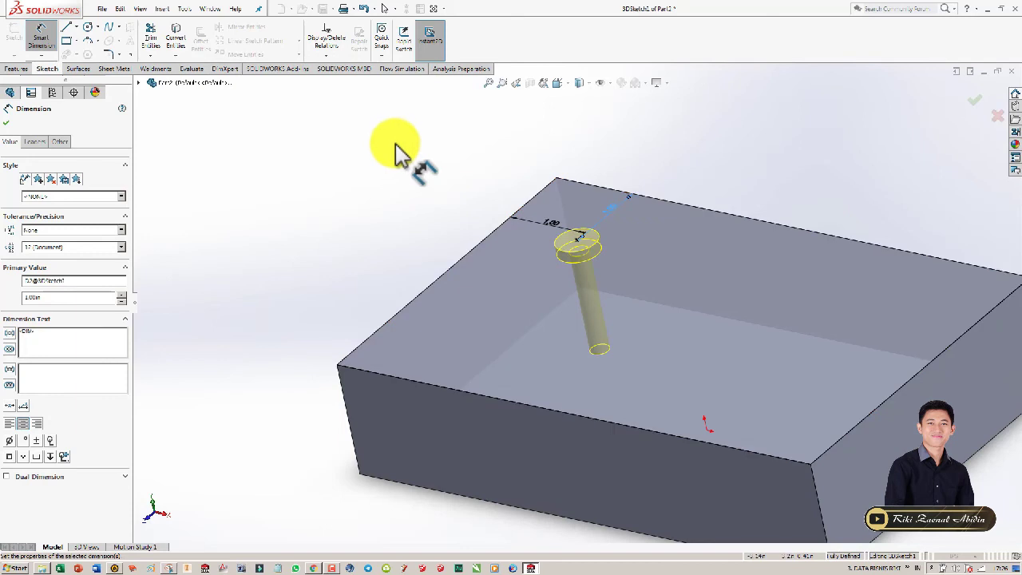
click(10, 121)
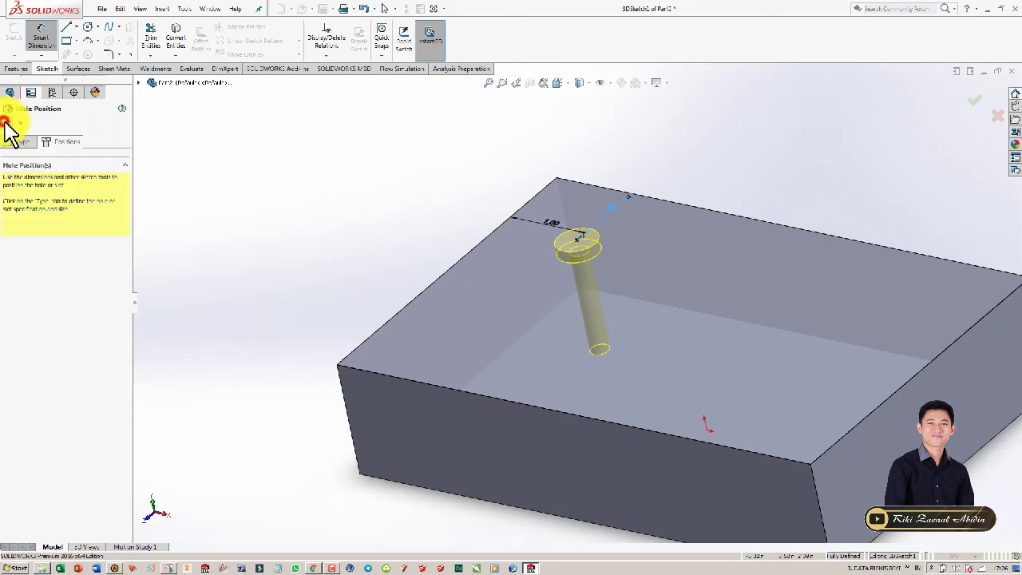
Place more hole points across the top face, for six counterbore hole previews in total.
click(130, 55)
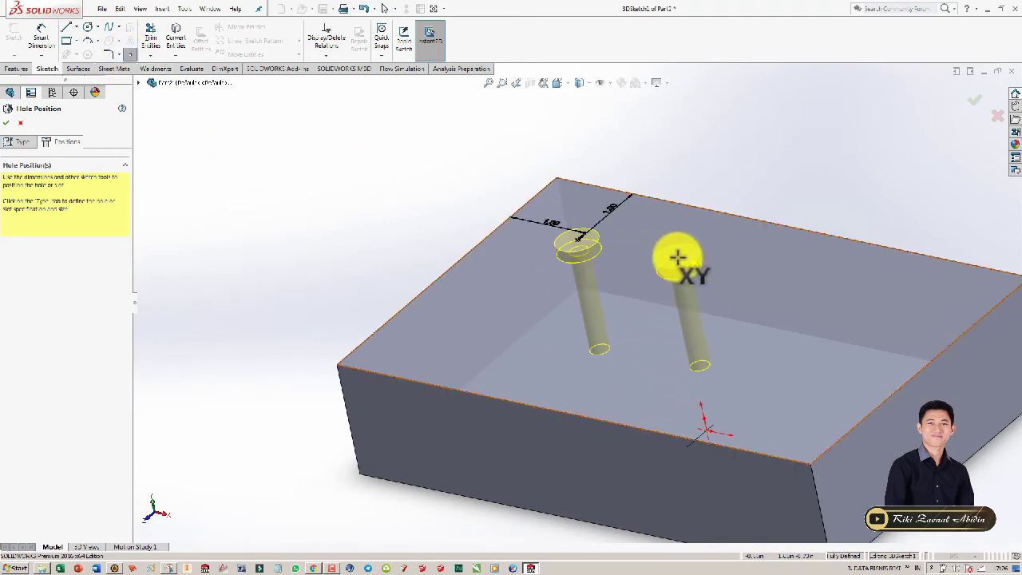
click(679, 252)
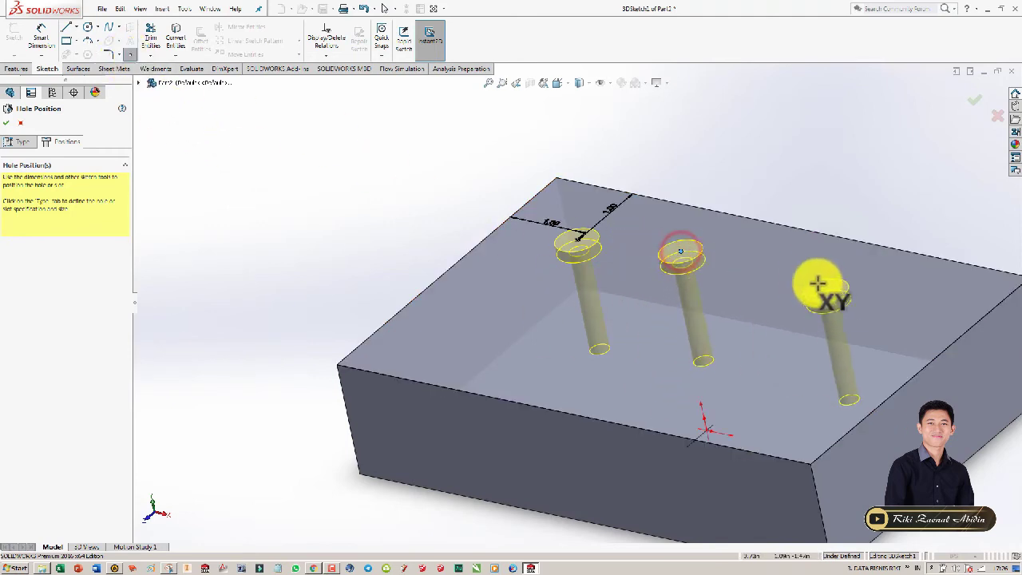
click(796, 269)
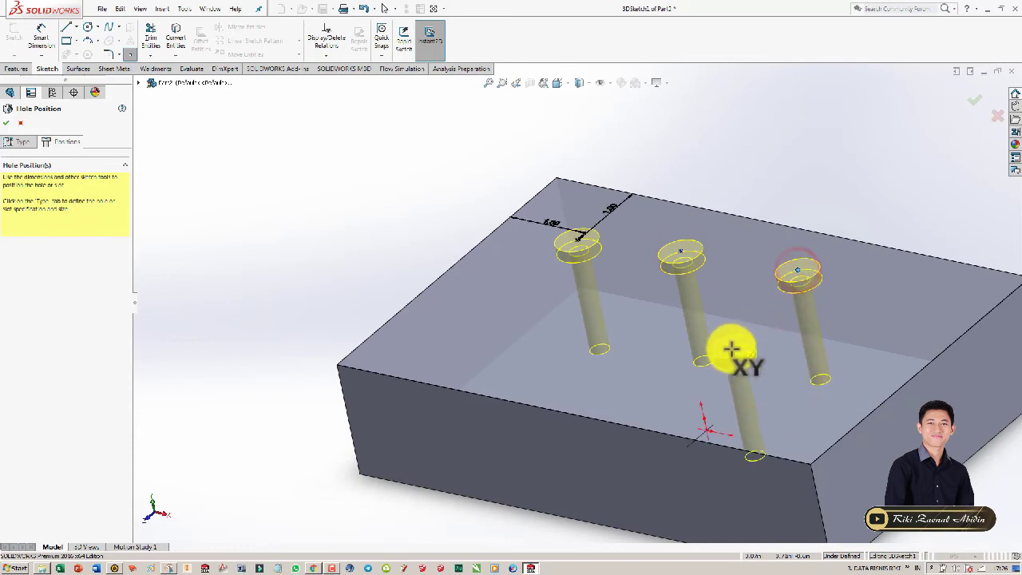
click(623, 337)
click(506, 311)
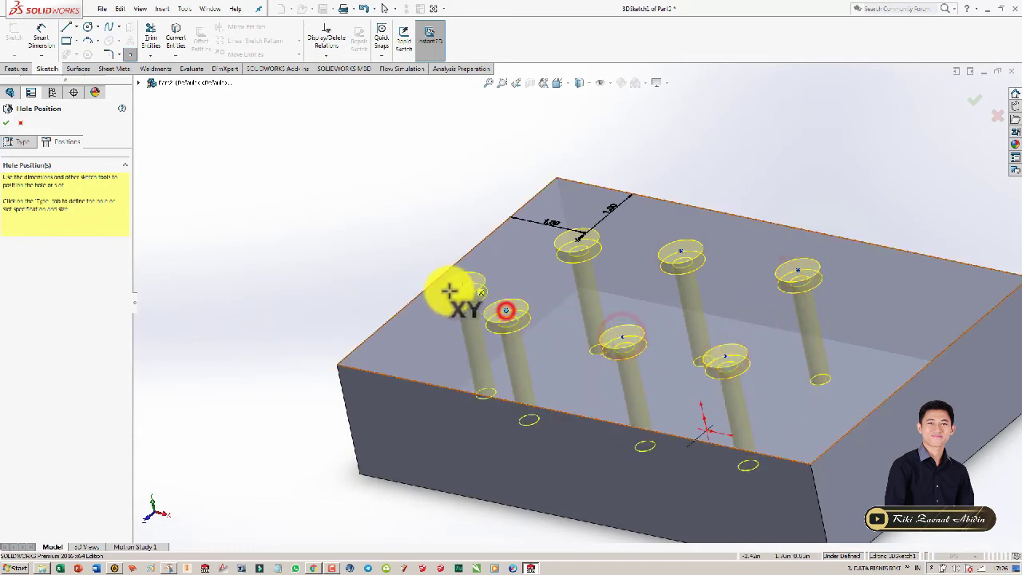
click(42, 32)
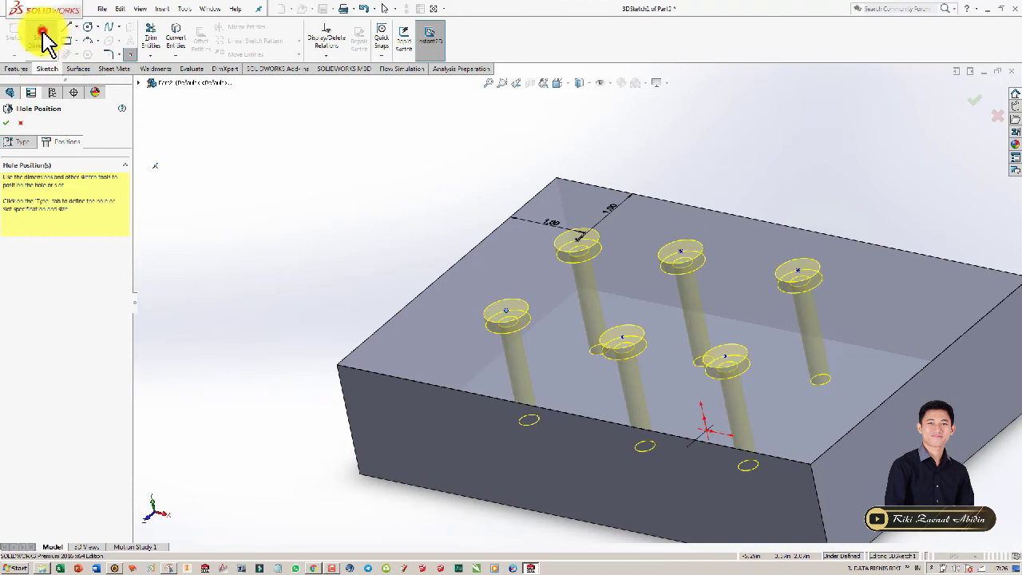
click(681, 254)
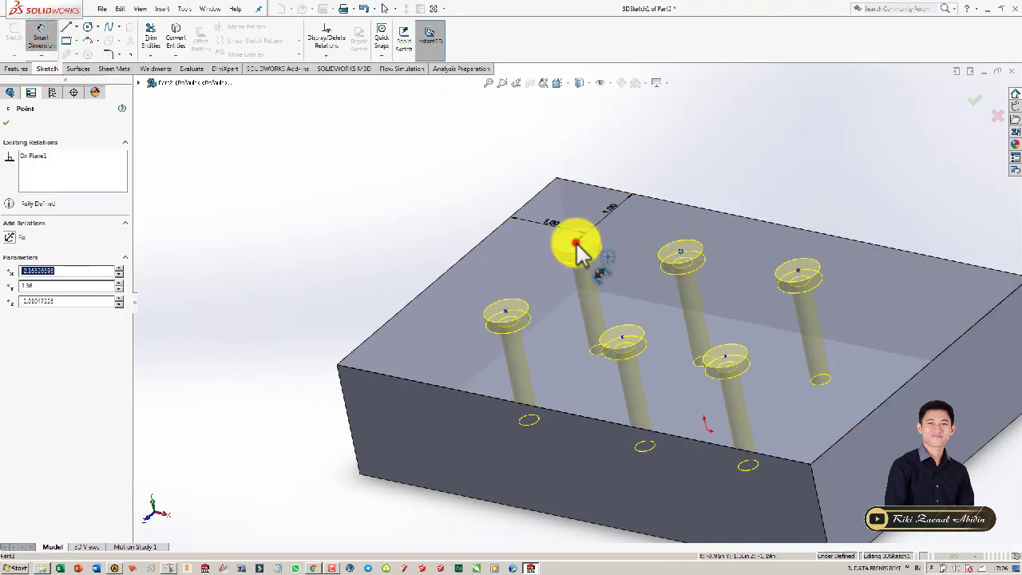
Set the spacing between two hole centres and the right hole's distance, both to 1.00 in.
click(577, 241)
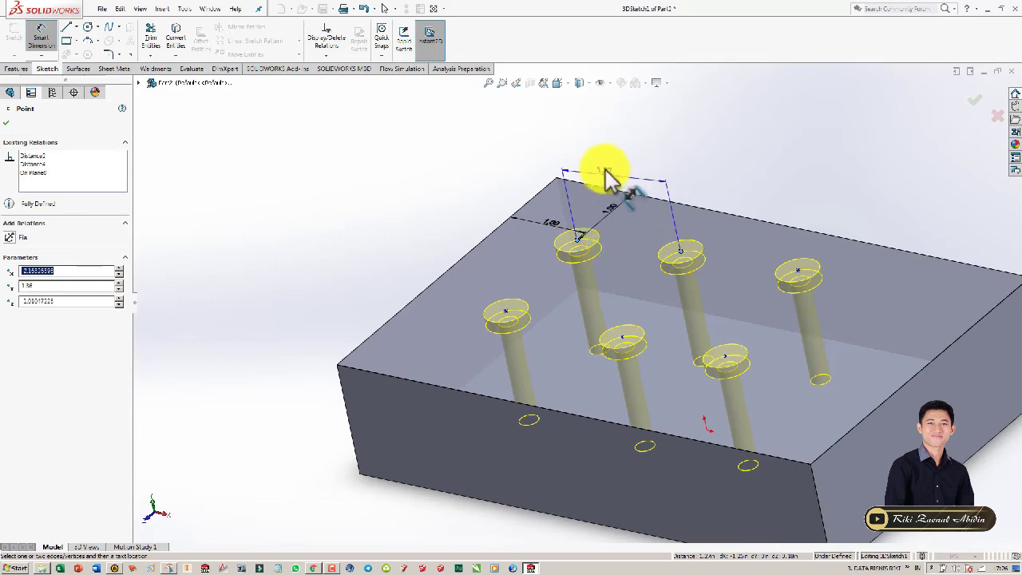
click(604, 164)
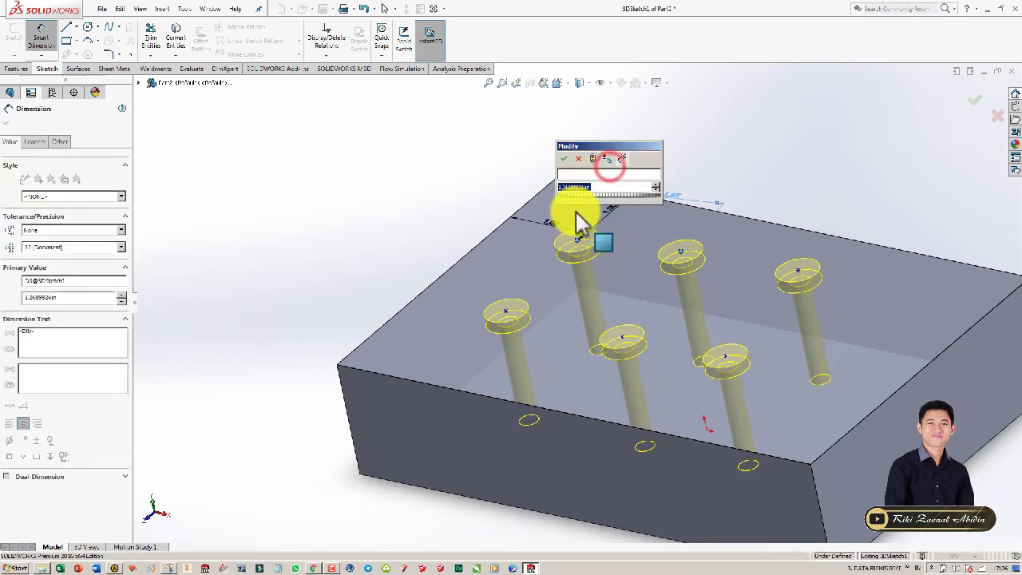
text(1.00in)
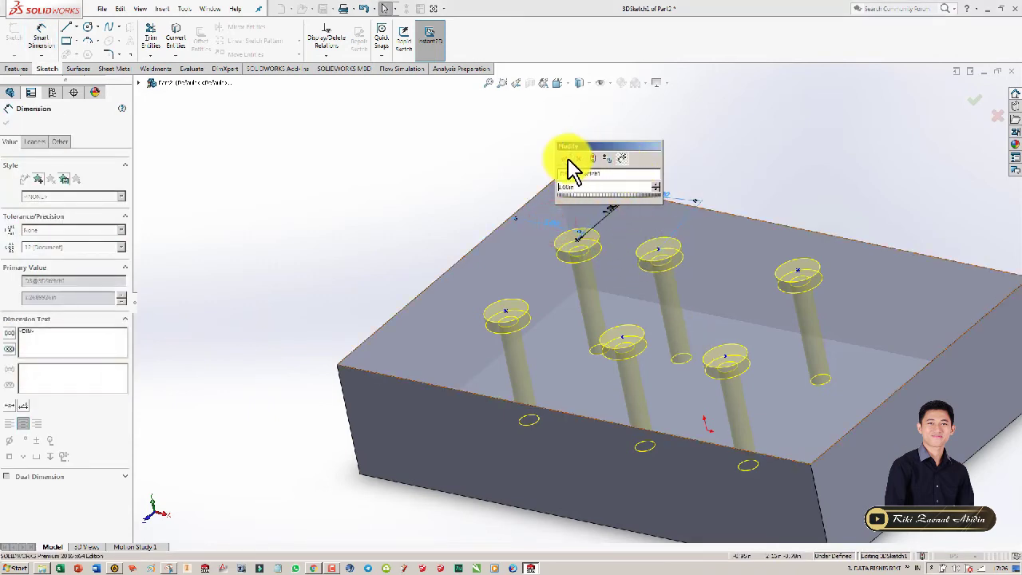
click(658, 250)
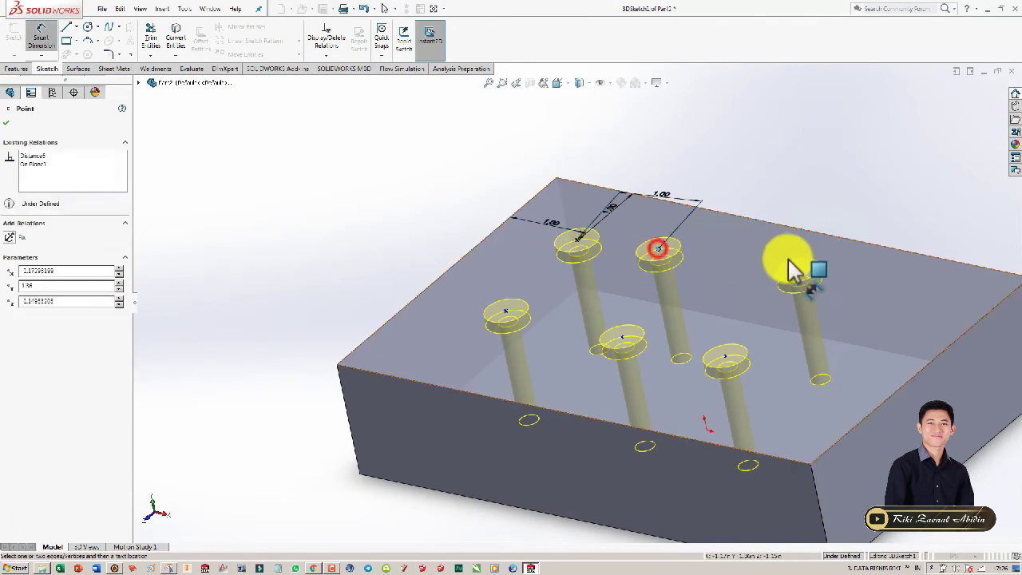
click(798, 271)
click(799, 187)
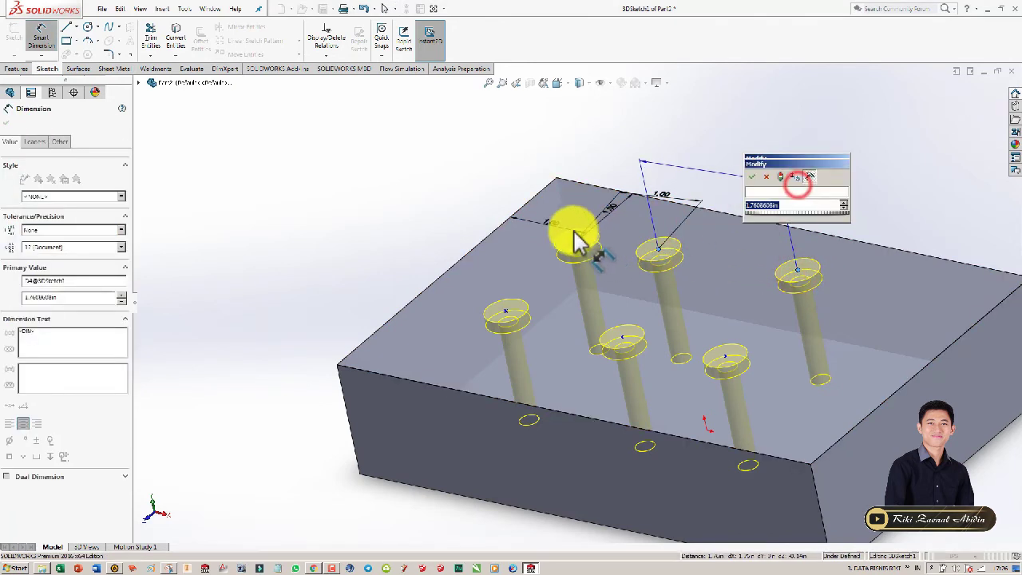
text(1)
click(554, 223)
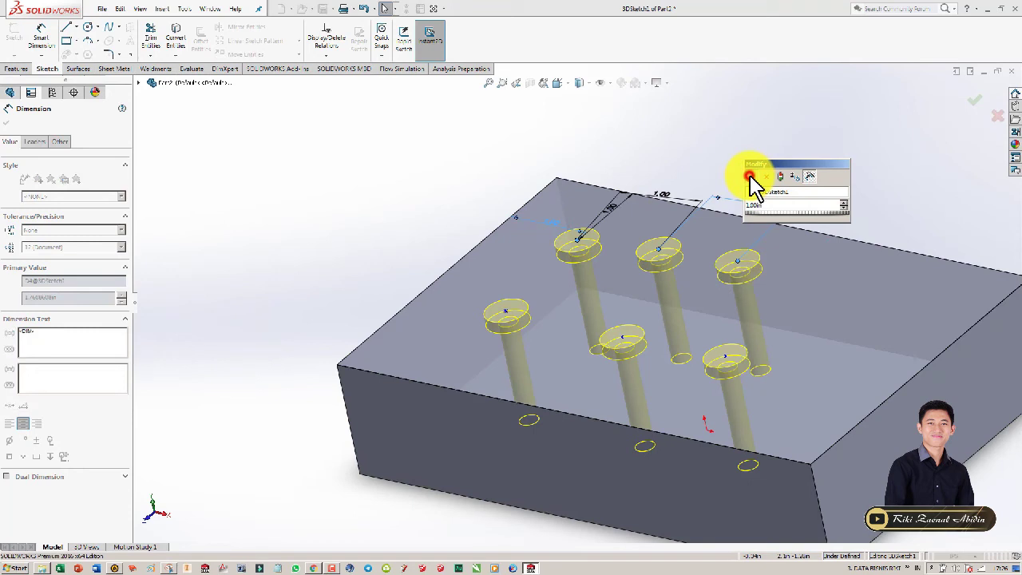
click(751, 176)
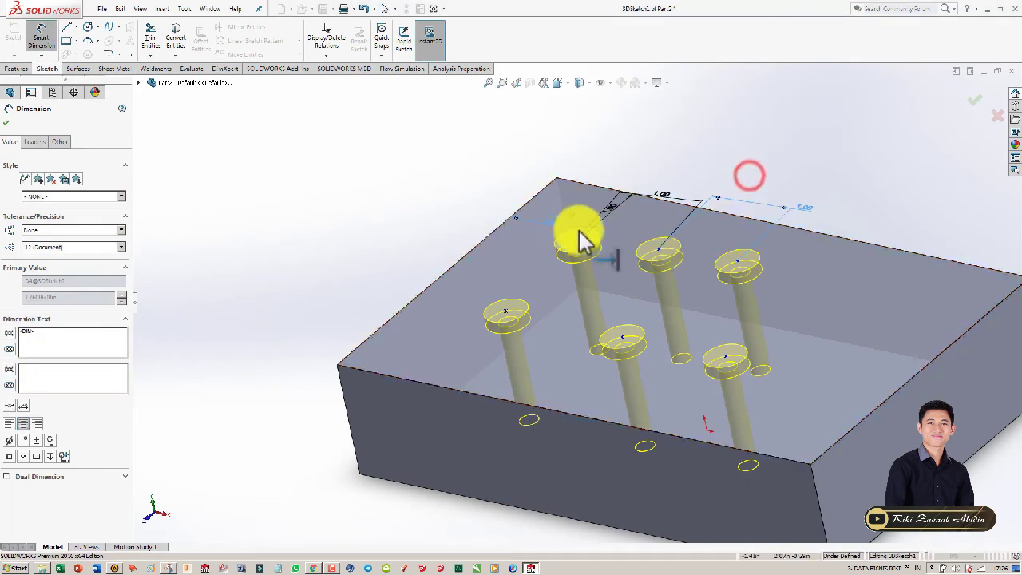
Add a 1.00 in dimension to the lower hole centre.
click(726, 355)
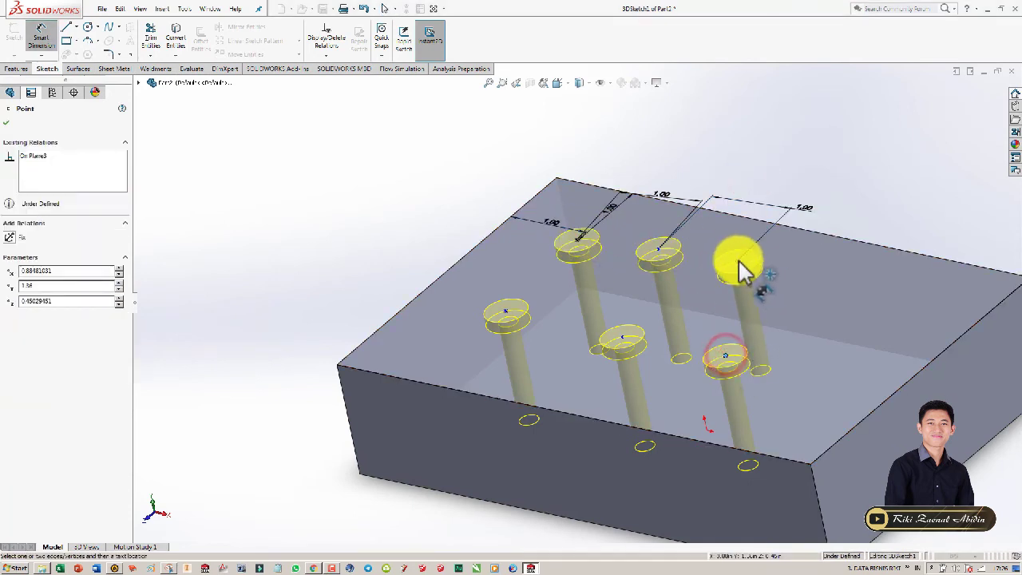
click(795, 340)
mouse_move(730, 269)
middle_down()
mouse_move(682, 163)
mouse_move(646, 208)
mouse_move(631, 325)
mouse_move(663, 324)
mouse_move(623, 319)
mouse_move(634, 361)
middle_up()
scroll(679, 297, down, 2)
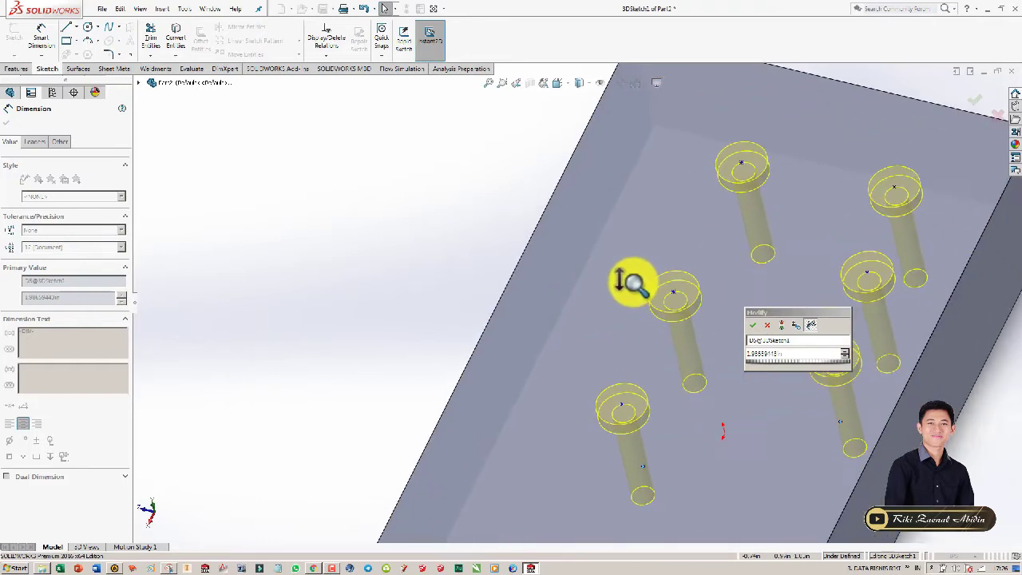
mouse_move(714, 274)
middle_down()
mouse_move(810, 140)
mouse_move(803, 213)
mouse_move(783, 254)
middle_up()
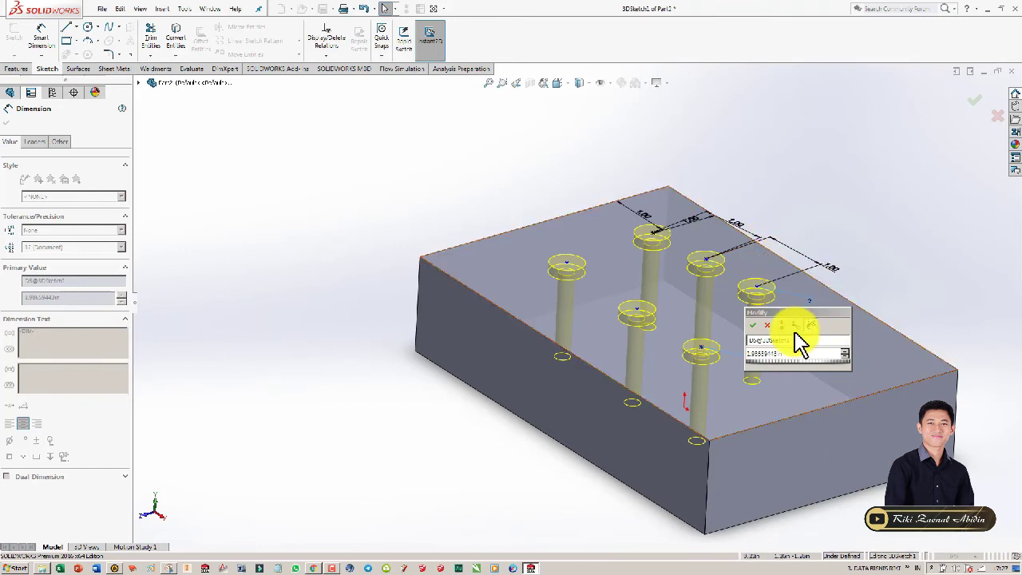
key(Return)
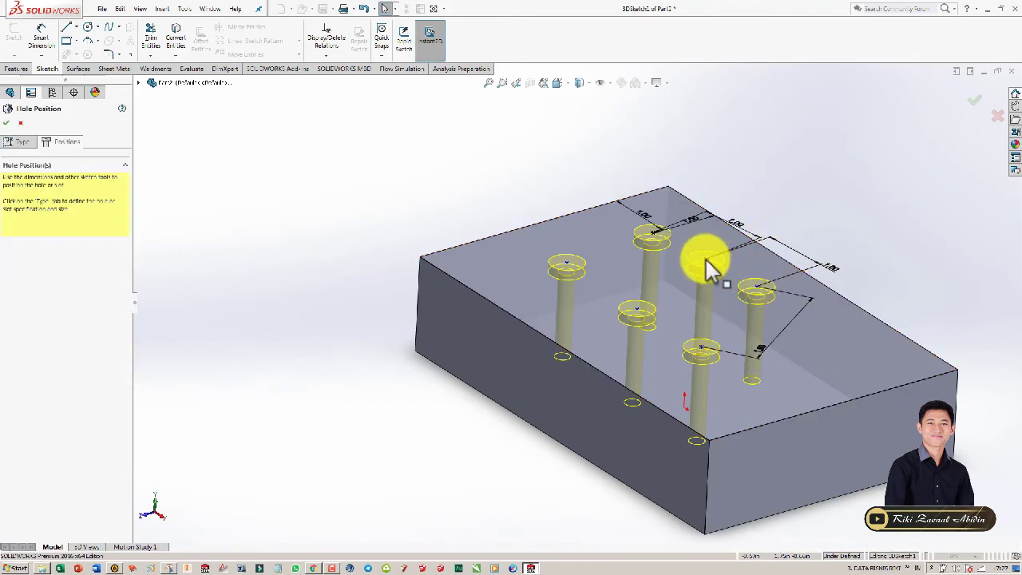
click(706, 258)
click(773, 249)
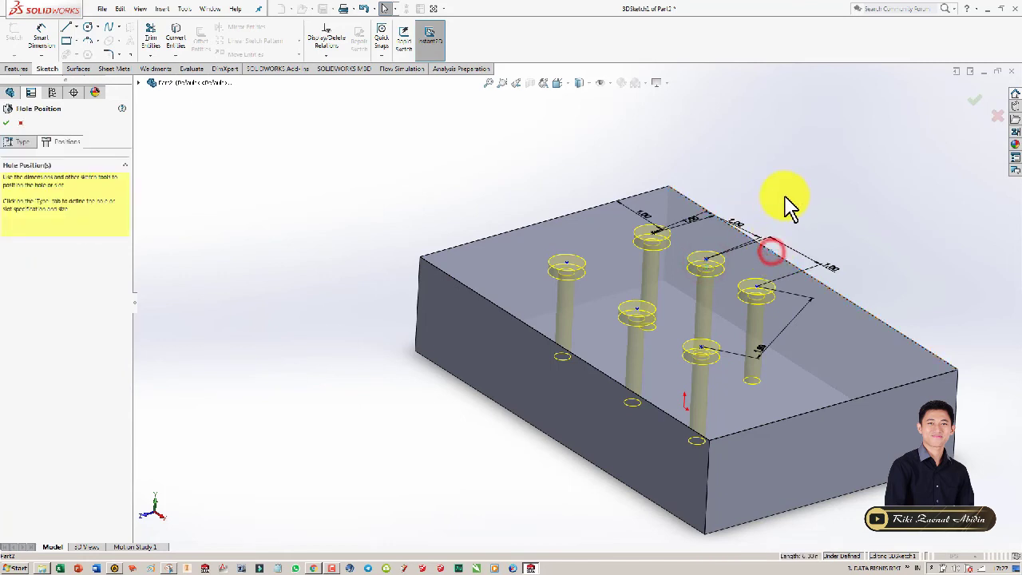
click(46, 37)
Dimension two more hole centres at 1.00 in from the top edge and neighbouring references.
click(706, 261)
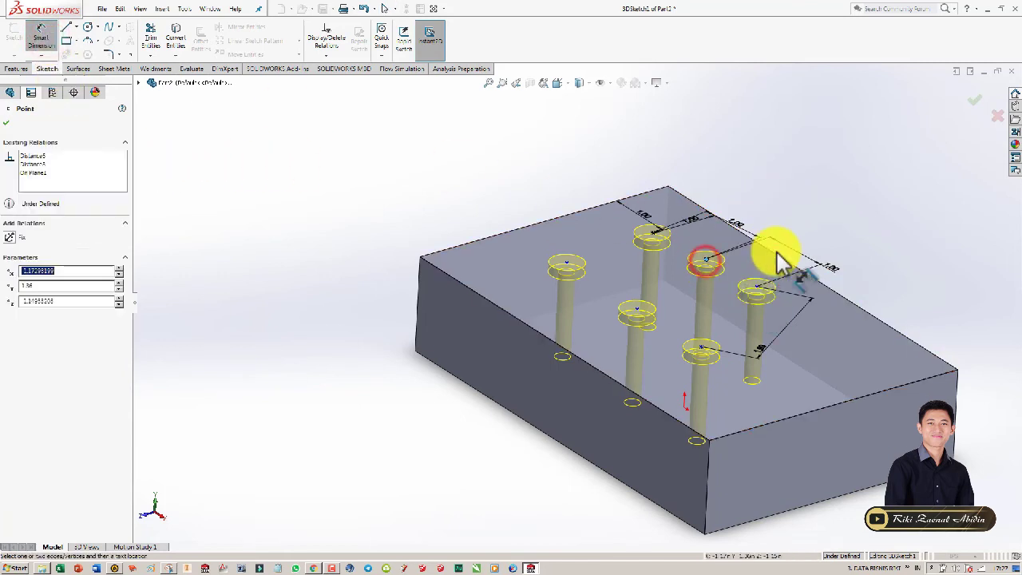
click(773, 254)
click(628, 147)
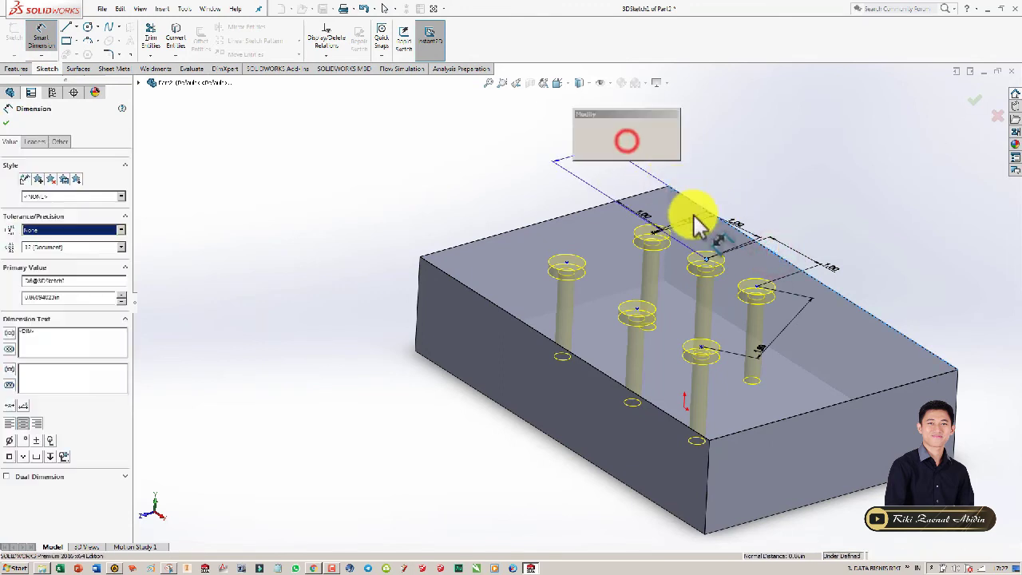
text(1.00in)
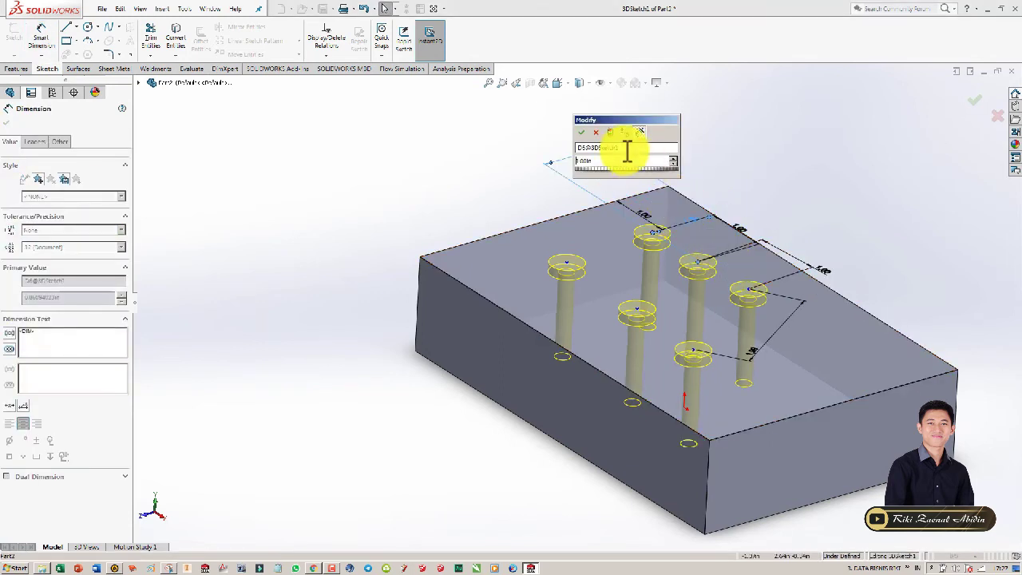
click(590, 142)
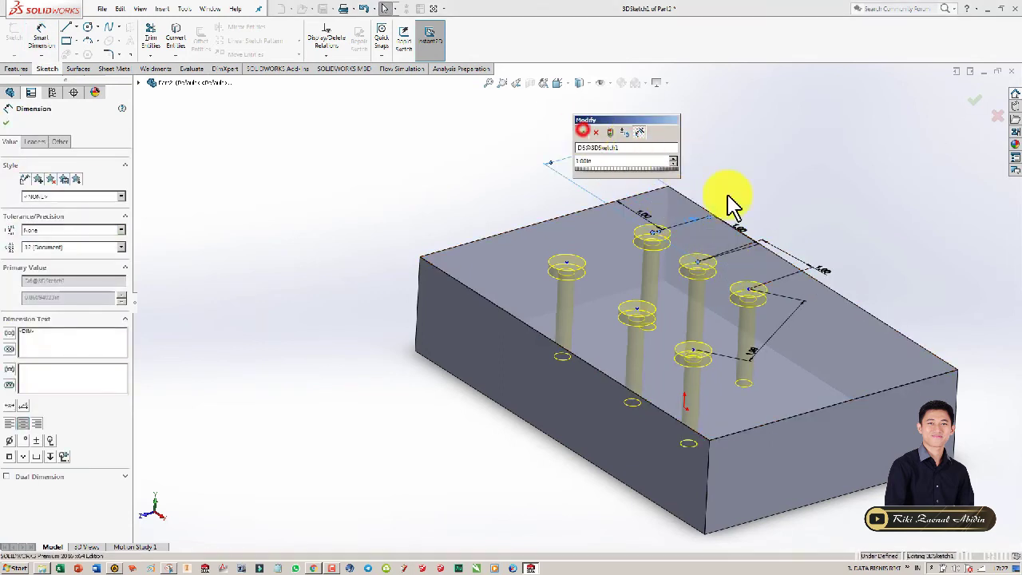
click(749, 285)
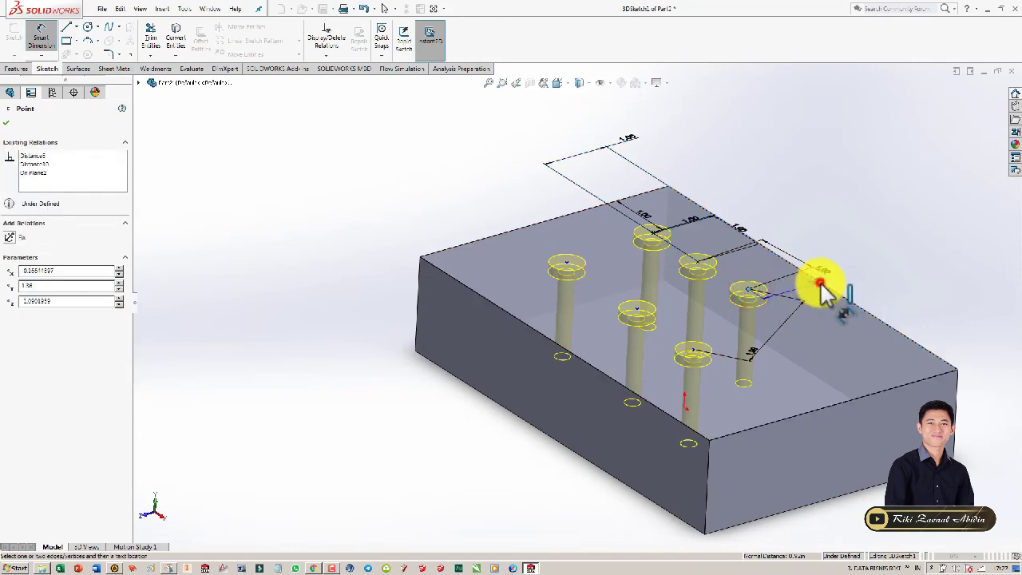
click(835, 319)
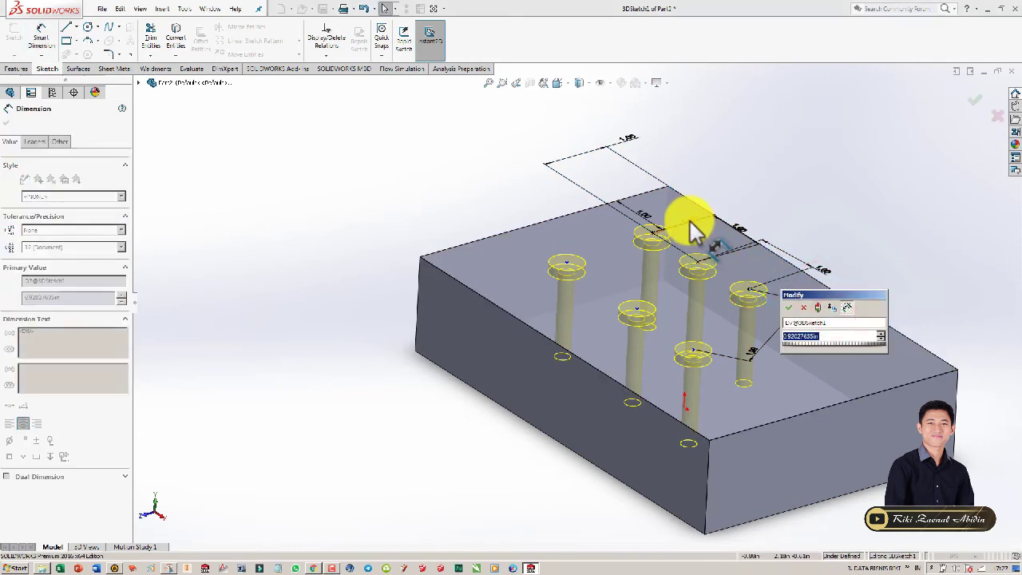
click(689, 220)
click(789, 306)
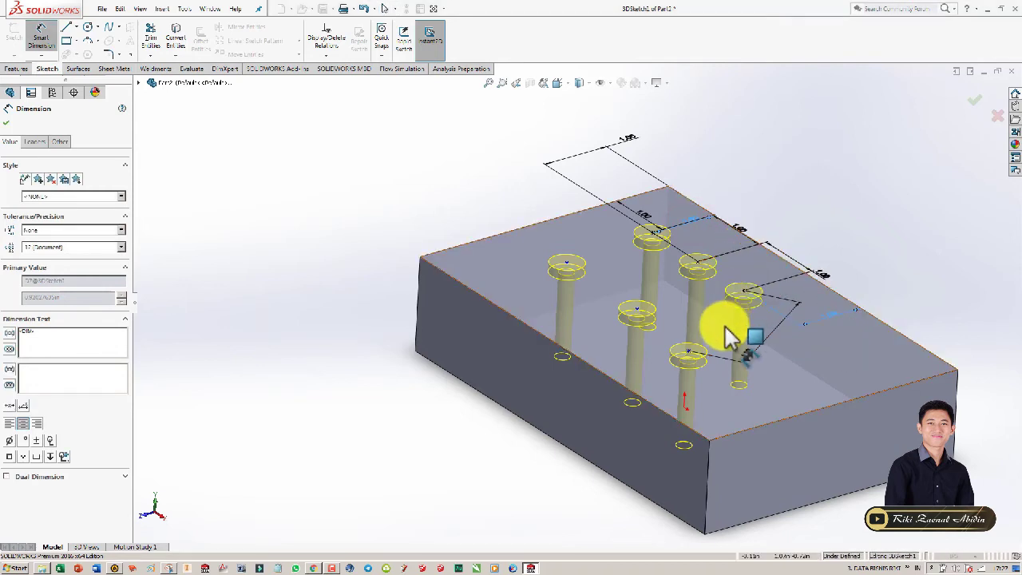
Dimension the remaining hole centres, including the front hole, at 1.00 in.
click(688, 350)
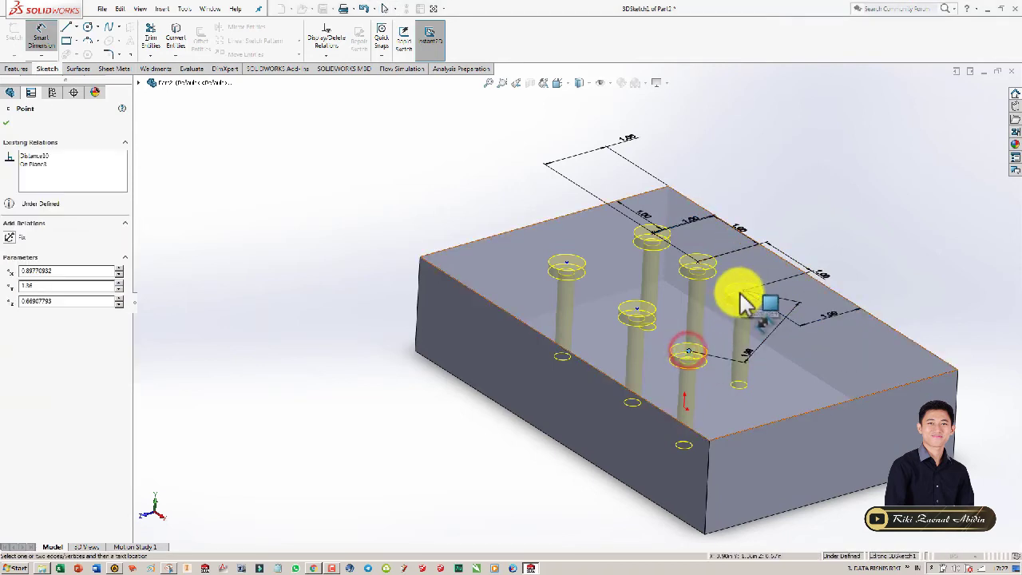
click(754, 357)
click(828, 317)
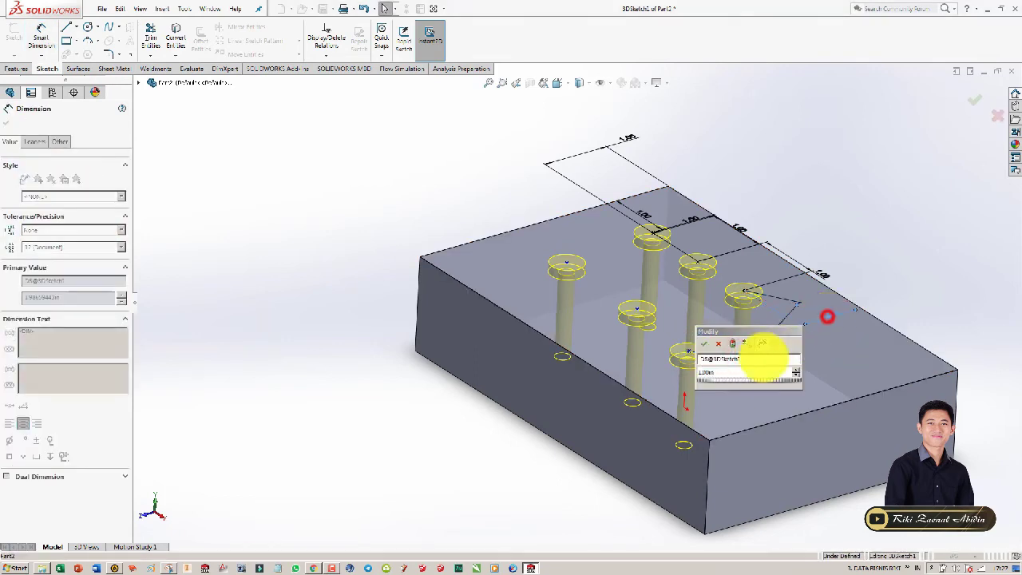
click(702, 342)
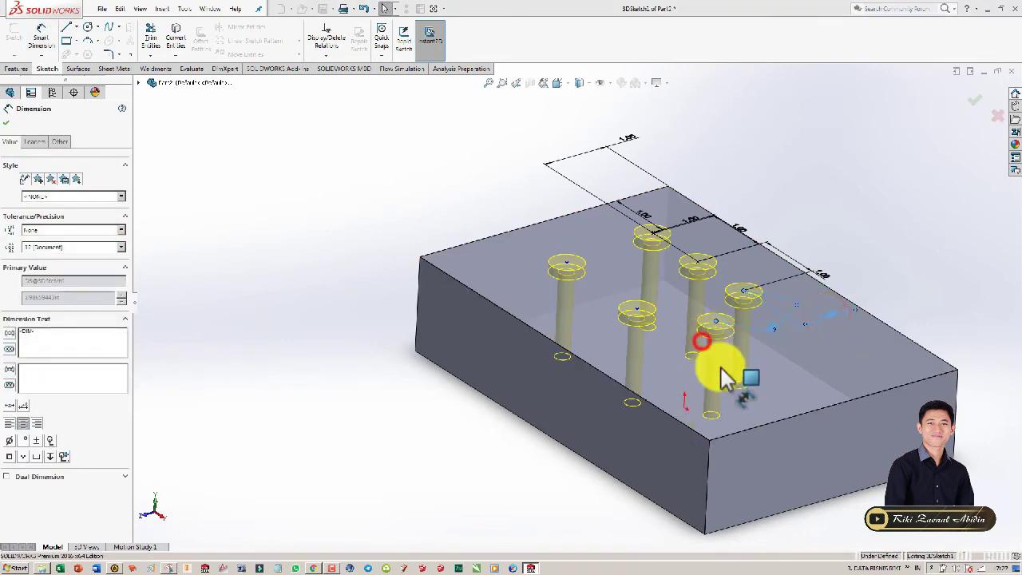
click(714, 323)
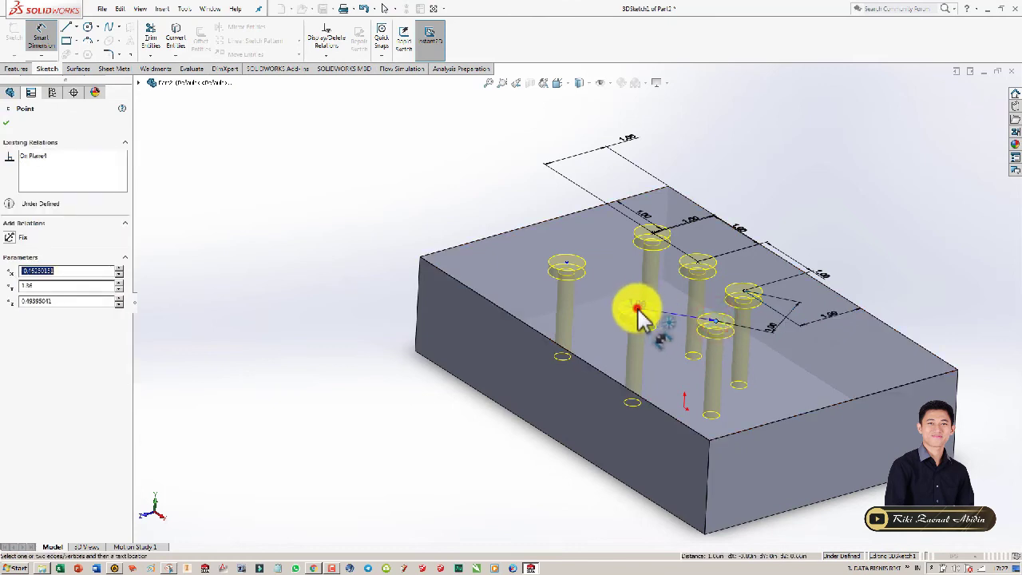
click(662, 295)
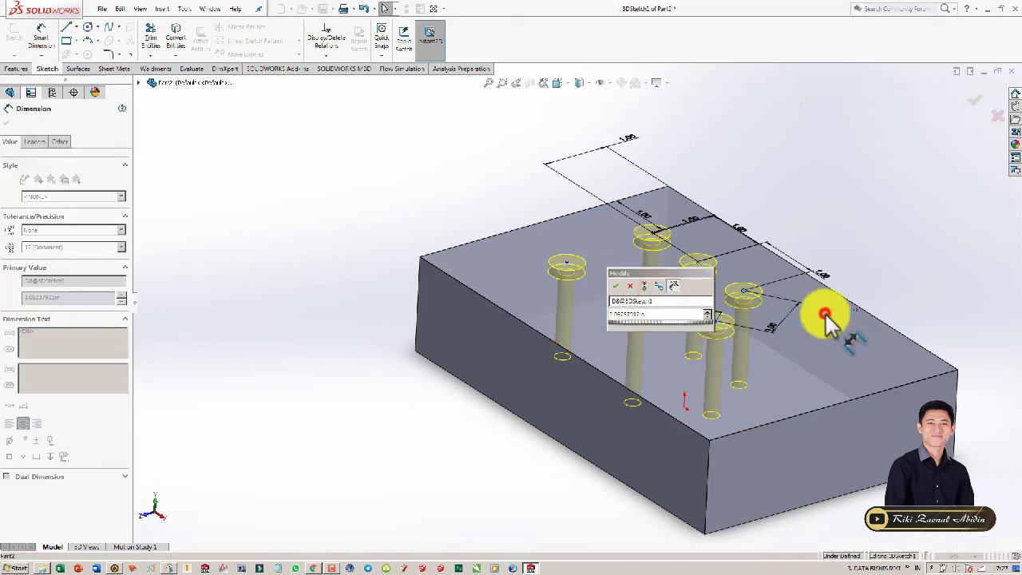
click(826, 319)
middle_drag(716, 336, 707, 484)
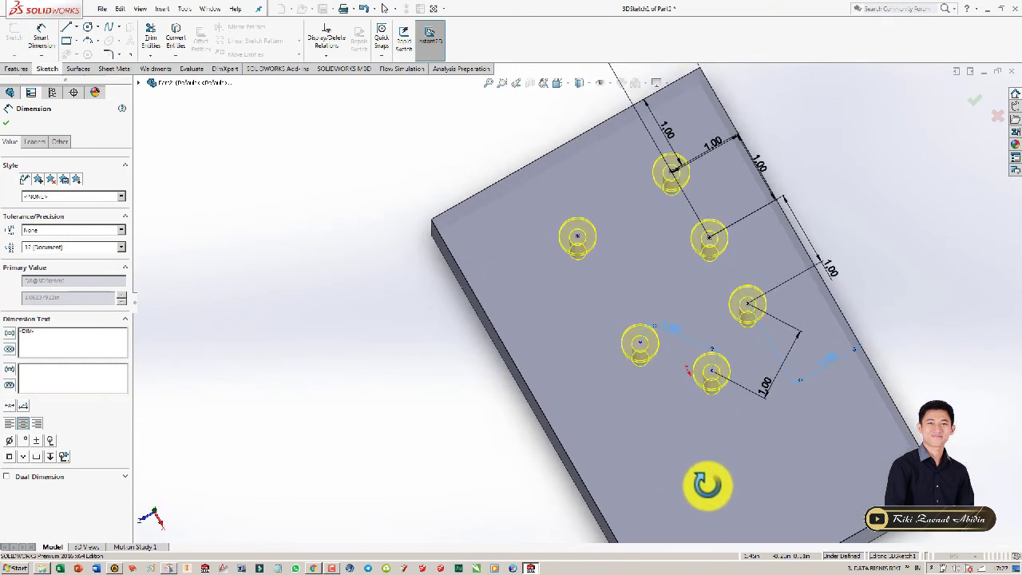
Delete the 1.00 in dimensions from the lower-middle hole point.
click(713, 371)
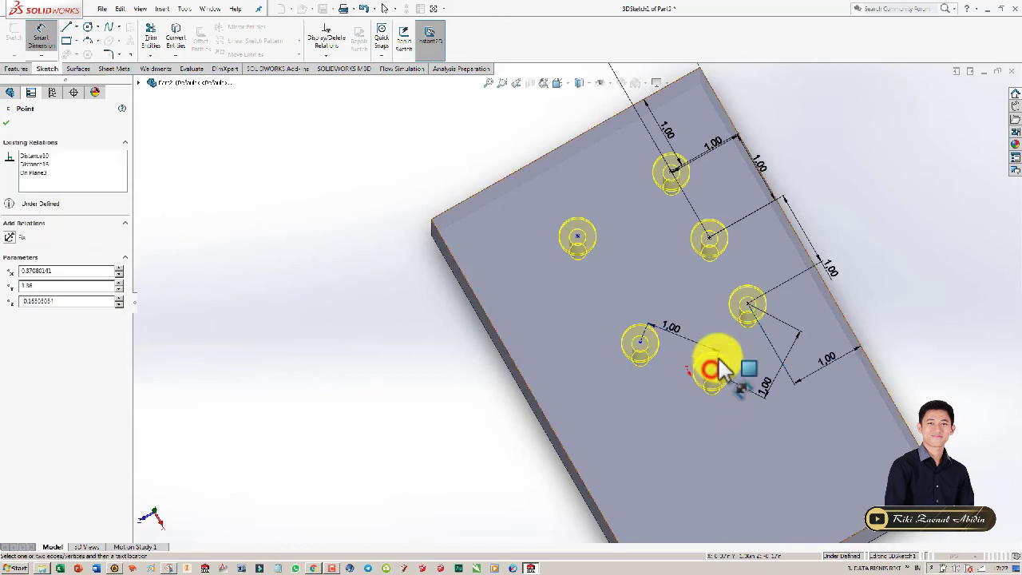
click(746, 305)
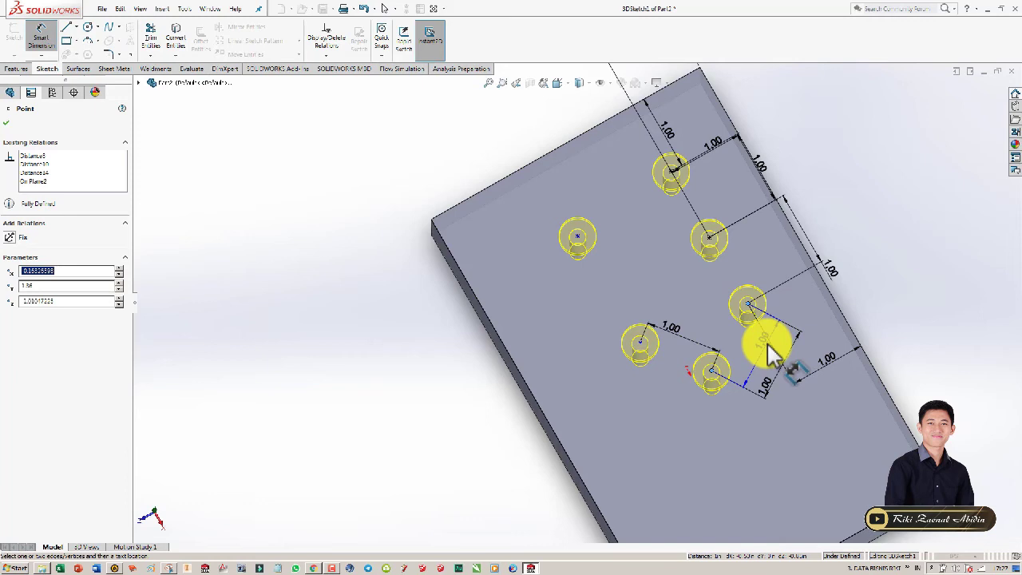
click(730, 361)
click(710, 369)
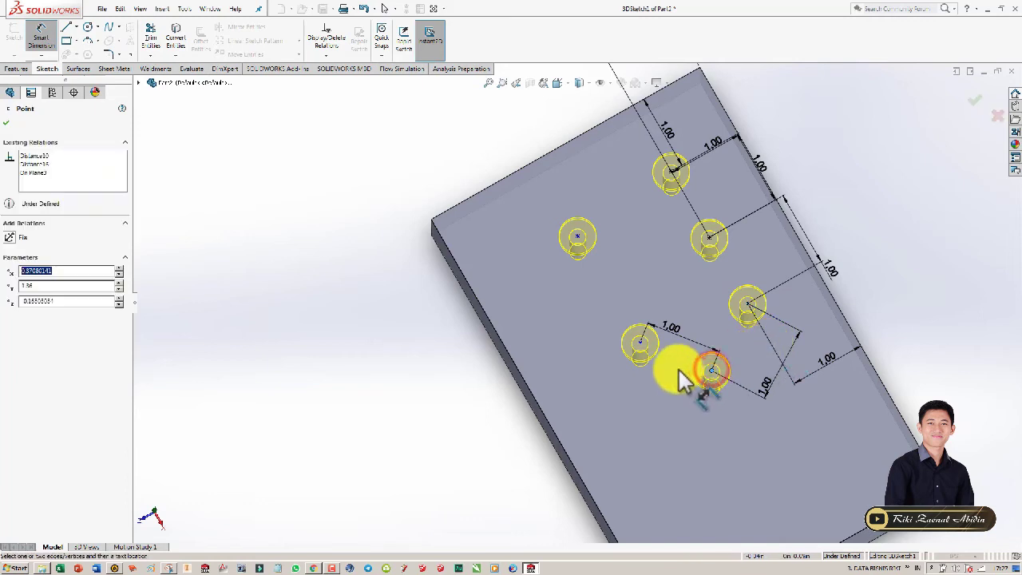
key(Escape)
click(673, 332)
key(Delete)
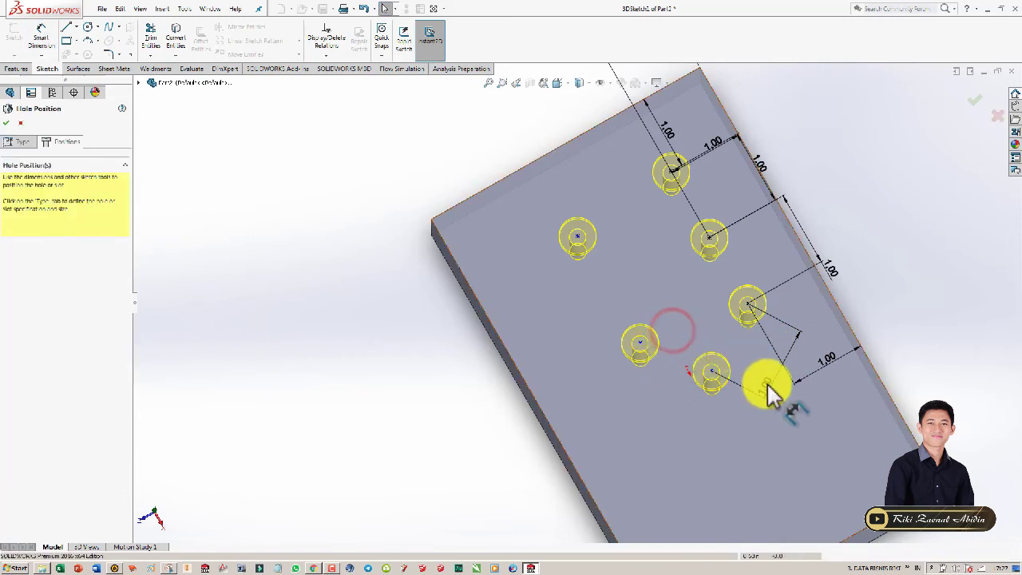
Add two new hole points, drag them to even the spacing, and accept the positions.
click(765, 383)
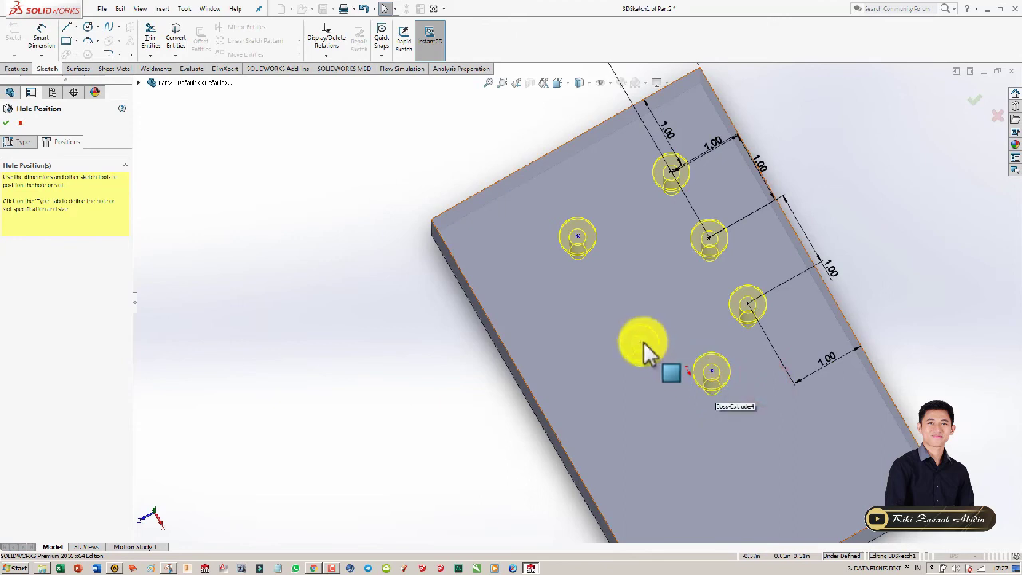
drag(643, 345, 606, 287)
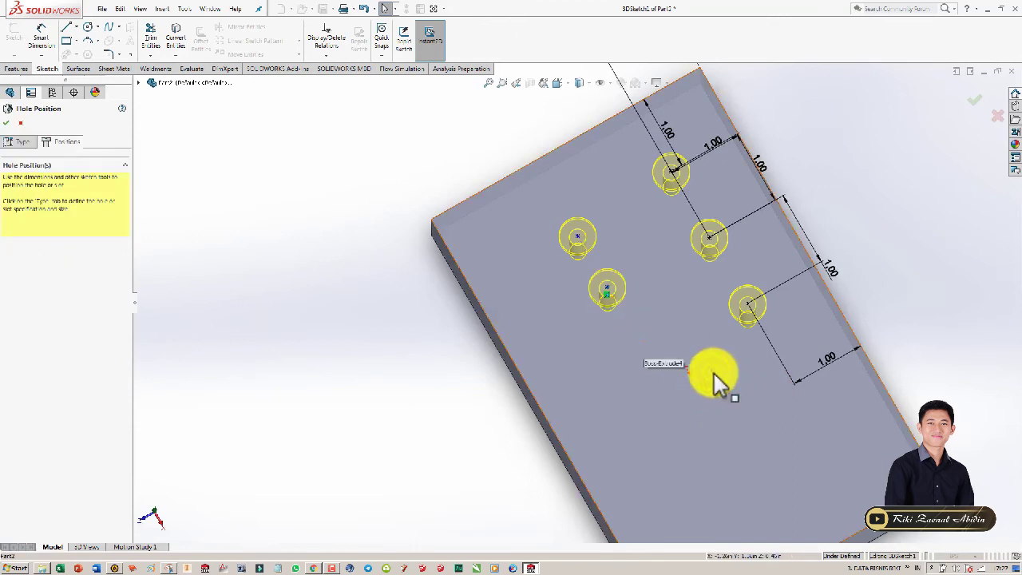
drag(710, 369, 648, 361)
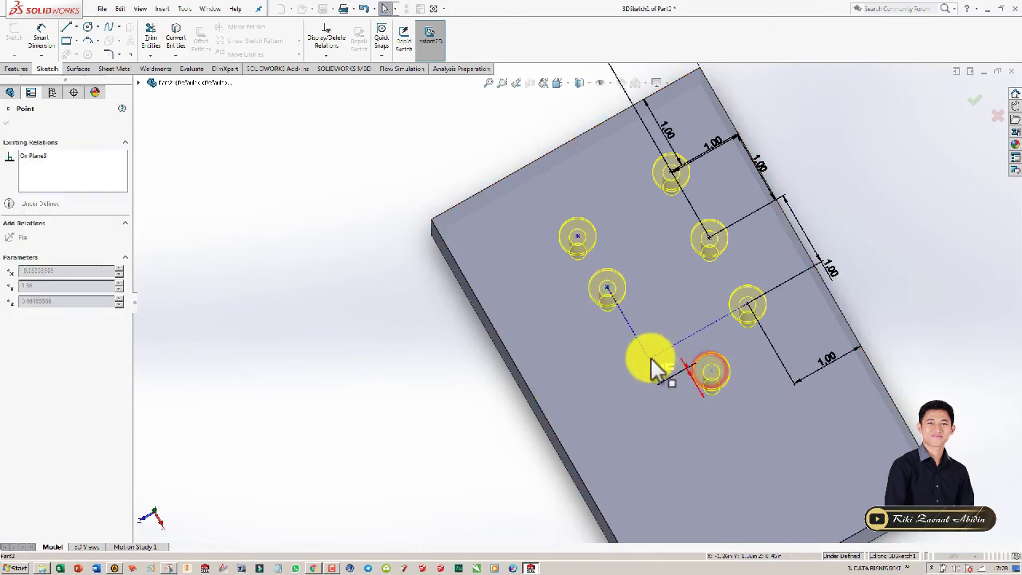
mouse_move(691, 383)
middle_down()
mouse_move(673, 166)
mouse_move(679, 351)
mouse_move(638, 379)
middle_up()
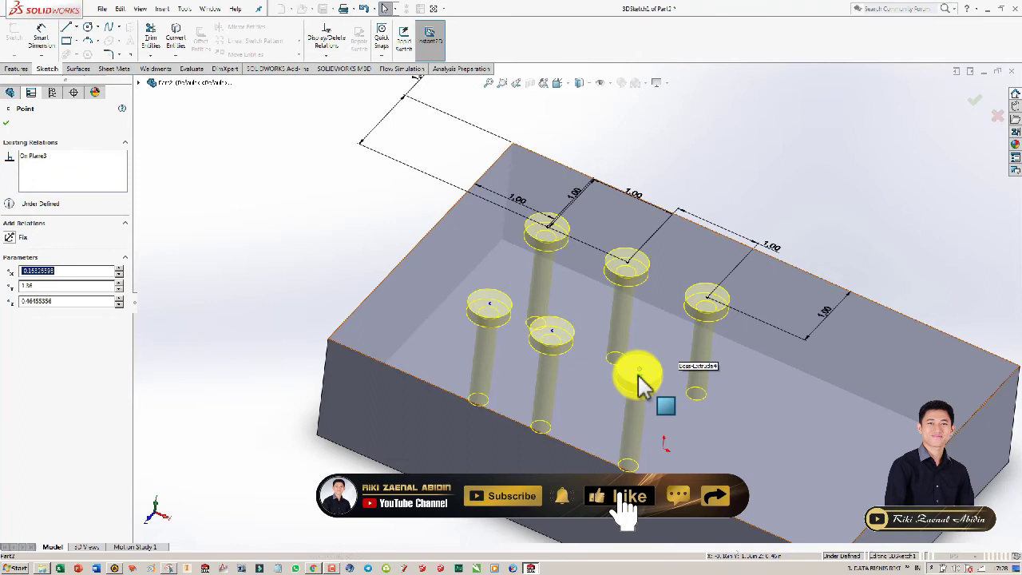
drag(639, 380, 660, 385)
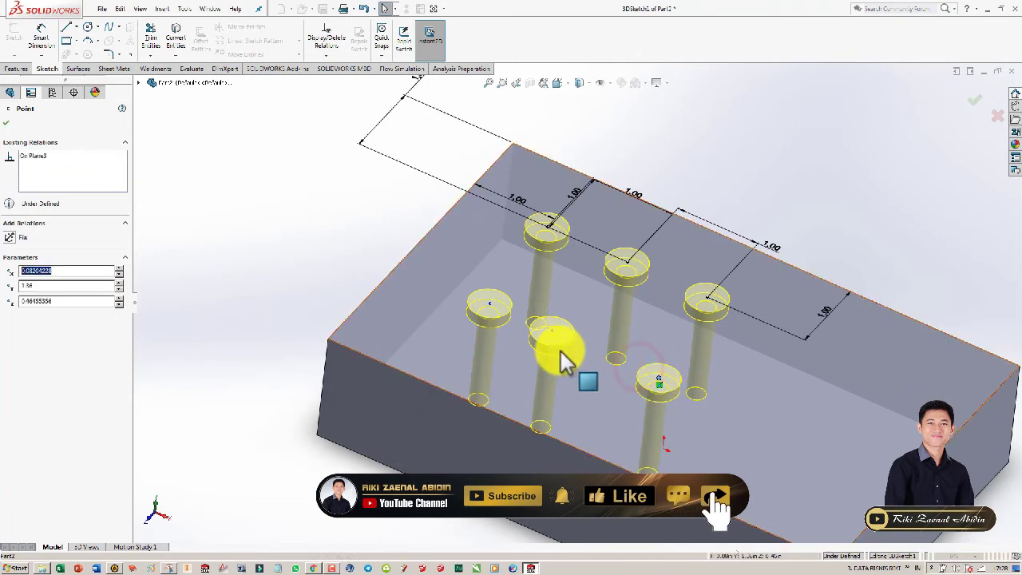
drag(556, 339, 570, 349)
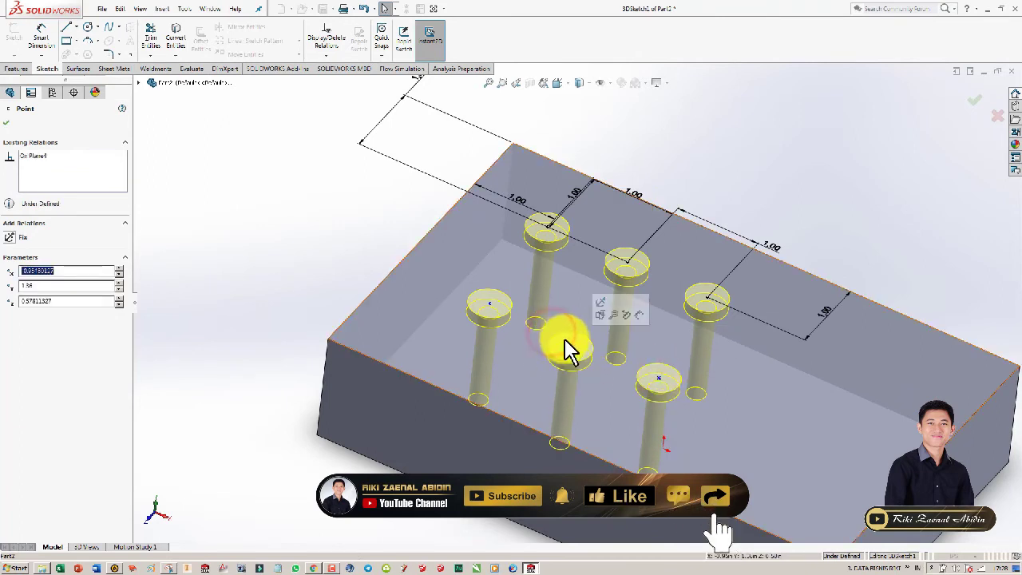
click(974, 100)
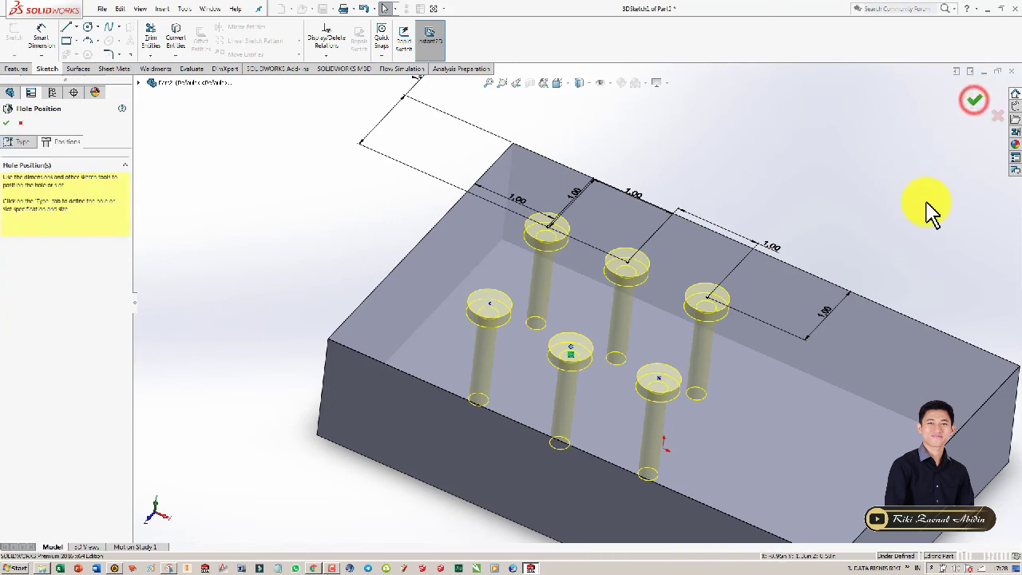
Orbit and zoom in on the six counterbore holes cut into the top face.
mouse_move(790, 271)
middle_down()
mouse_move(764, 173)
mouse_move(796, 213)
mouse_move(777, 212)
mouse_move(763, 267)
middle_up()
scroll(750, 270, down, 2)
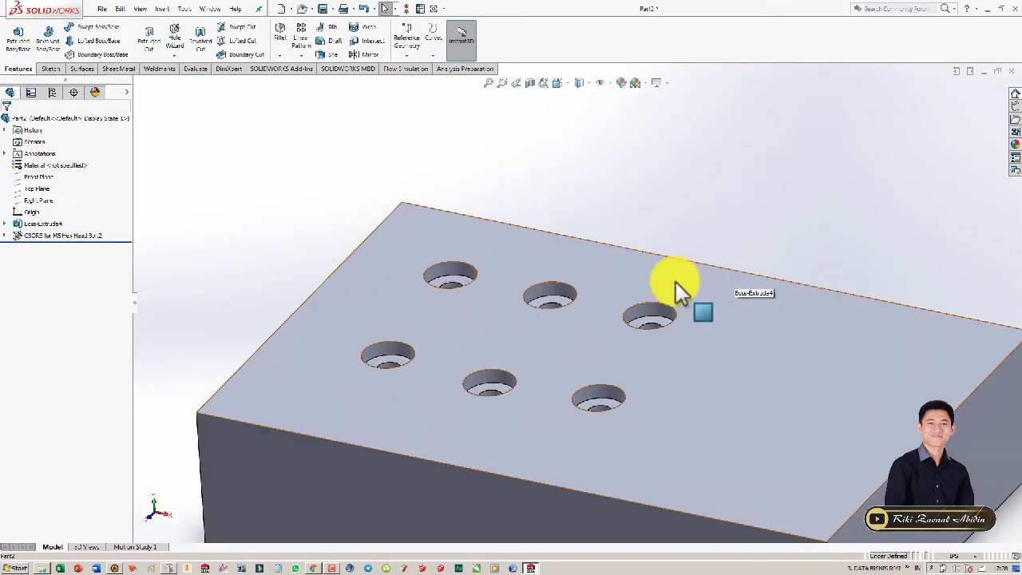
scroll(638, 289, down, 2)
scroll(610, 263, down, 2)
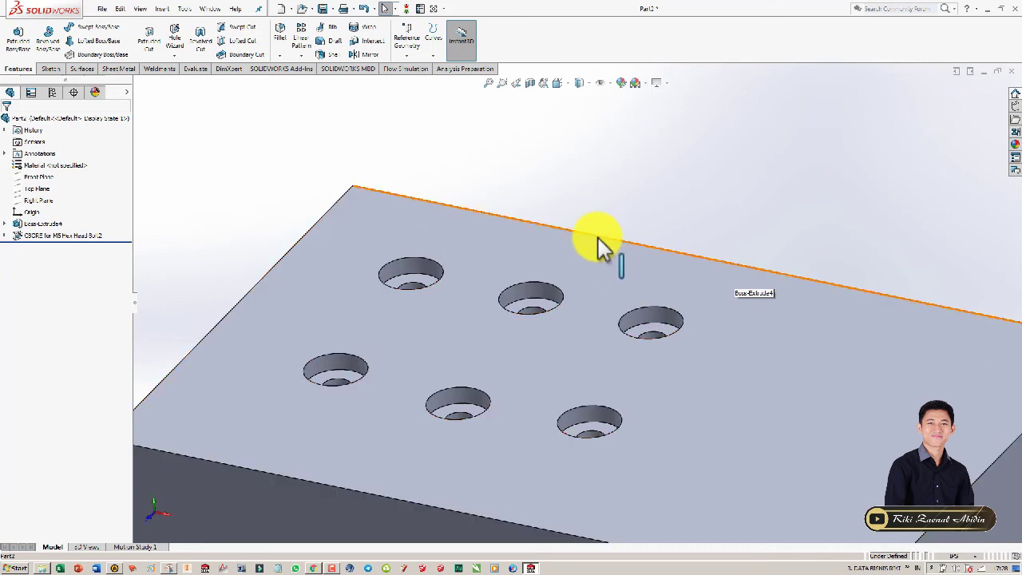
click(531, 84)
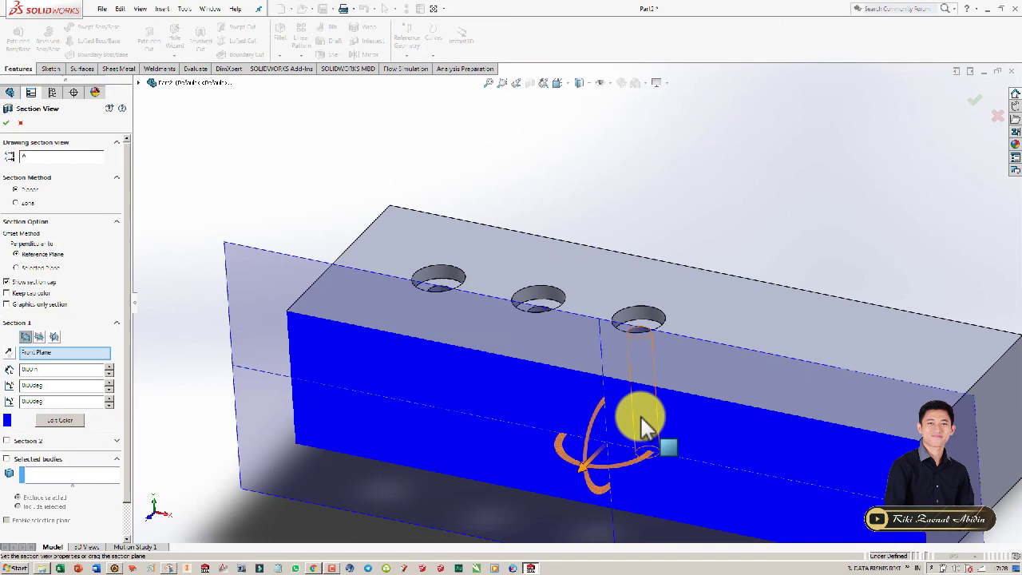
Section the block along the Front Plane through a row of holes, exposing three counterbore profiles.
click(742, 388)
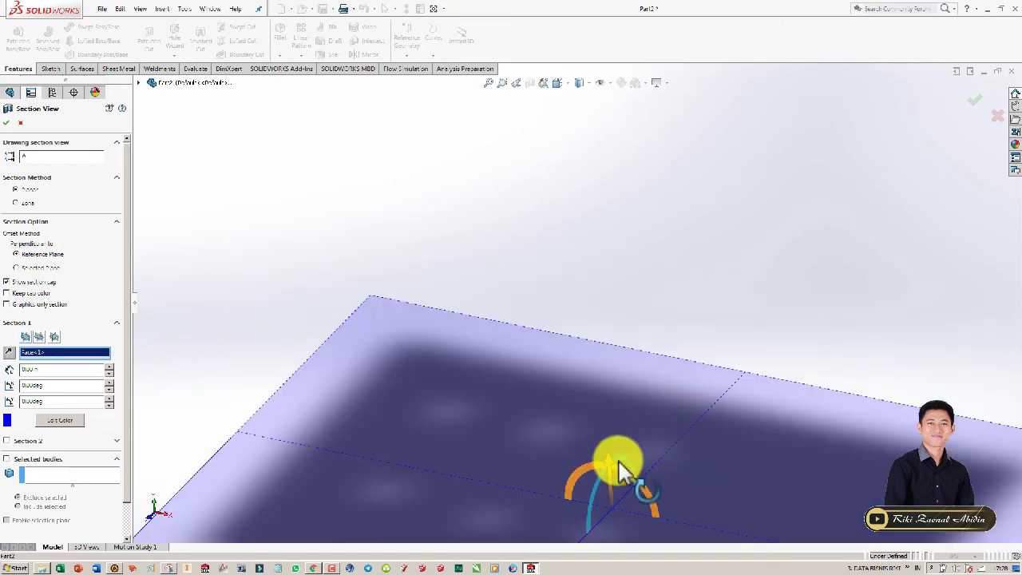
scroll(626, 395, up, 5)
key(Escape)
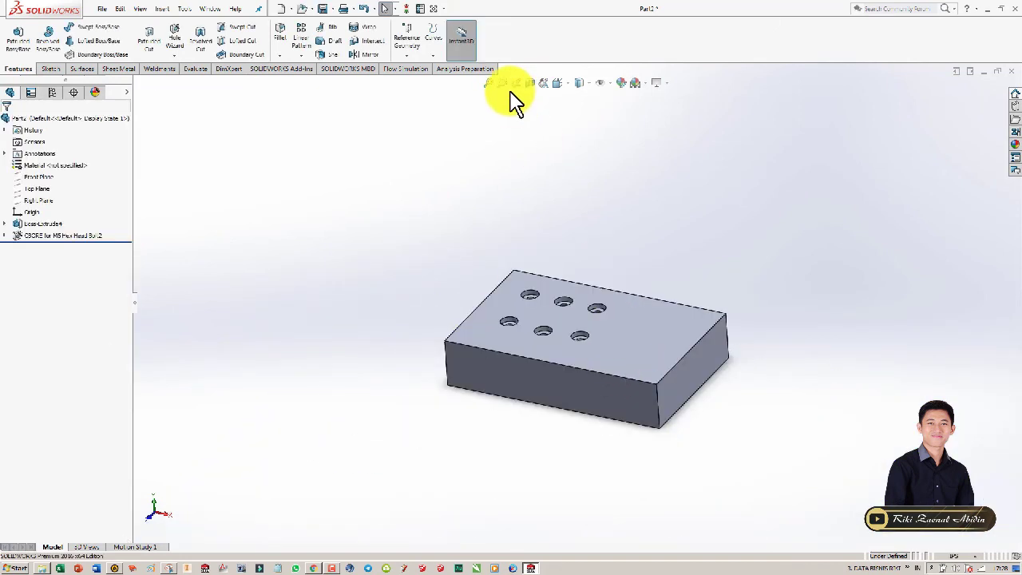
click(528, 84)
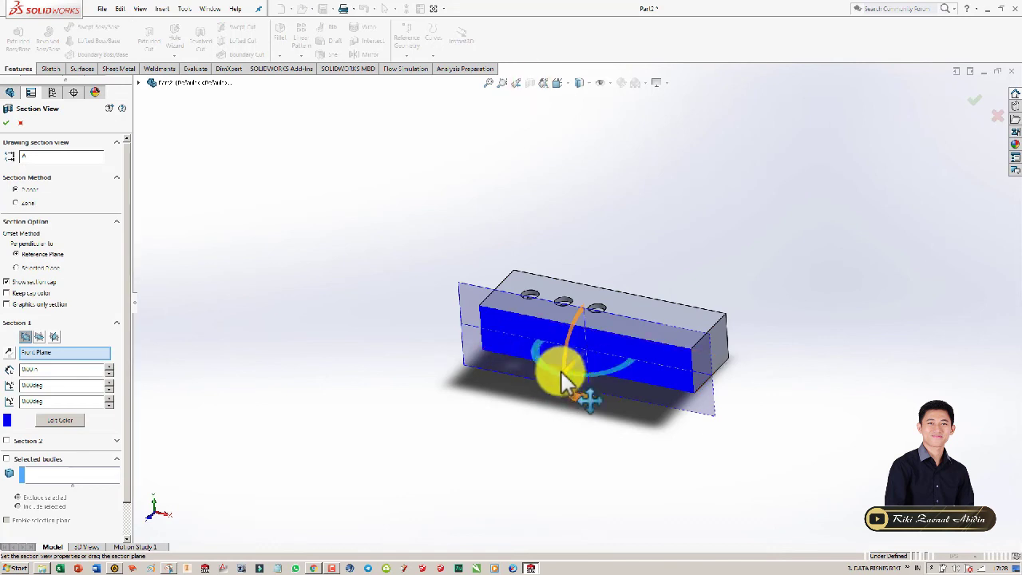
drag(564, 383, 589, 375)
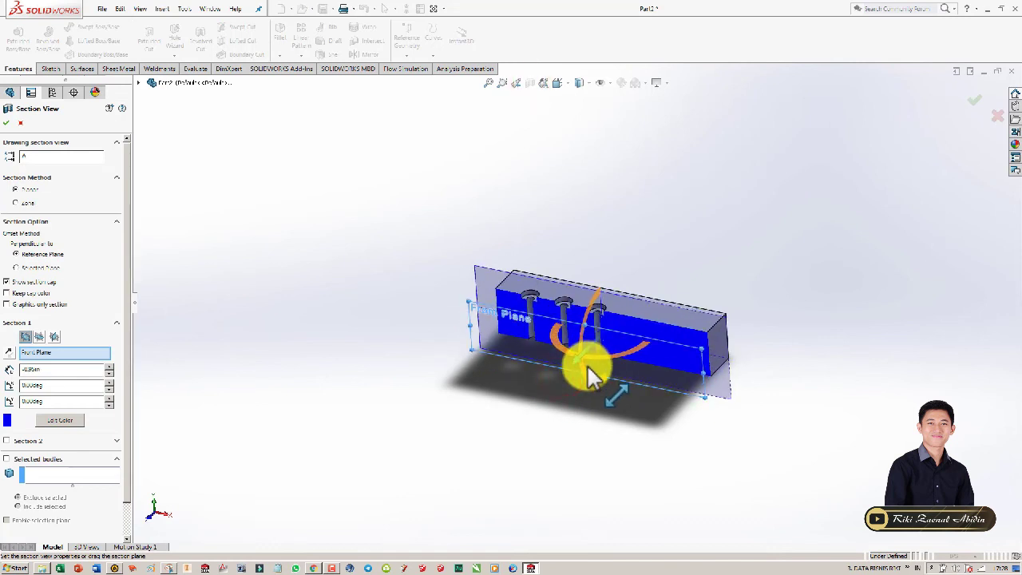
click(979, 101)
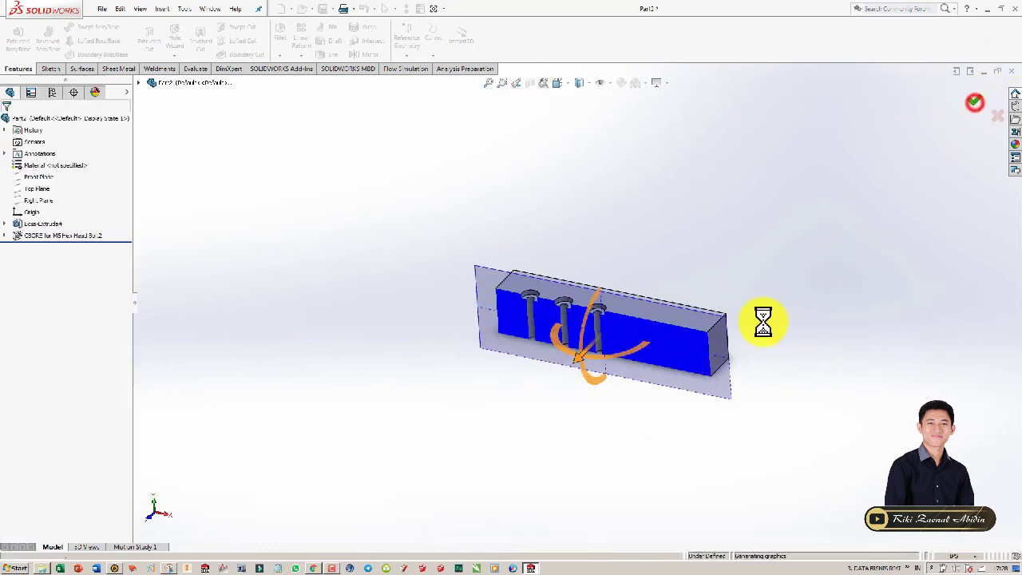
scroll(576, 324, up, 2)
scroll(573, 317, down, 8)
middle_drag(573, 316, 586, 274)
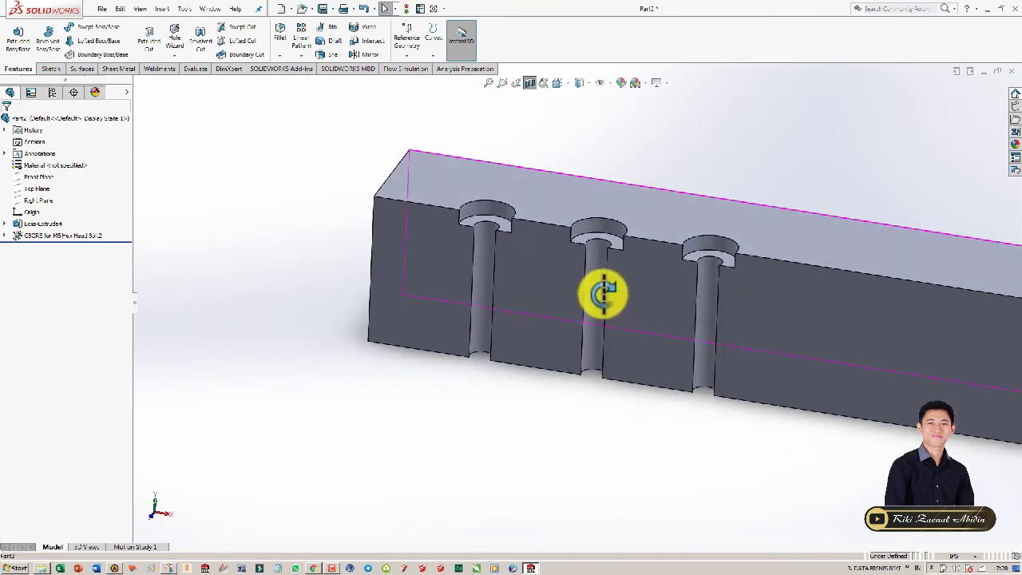
click(442, 277)
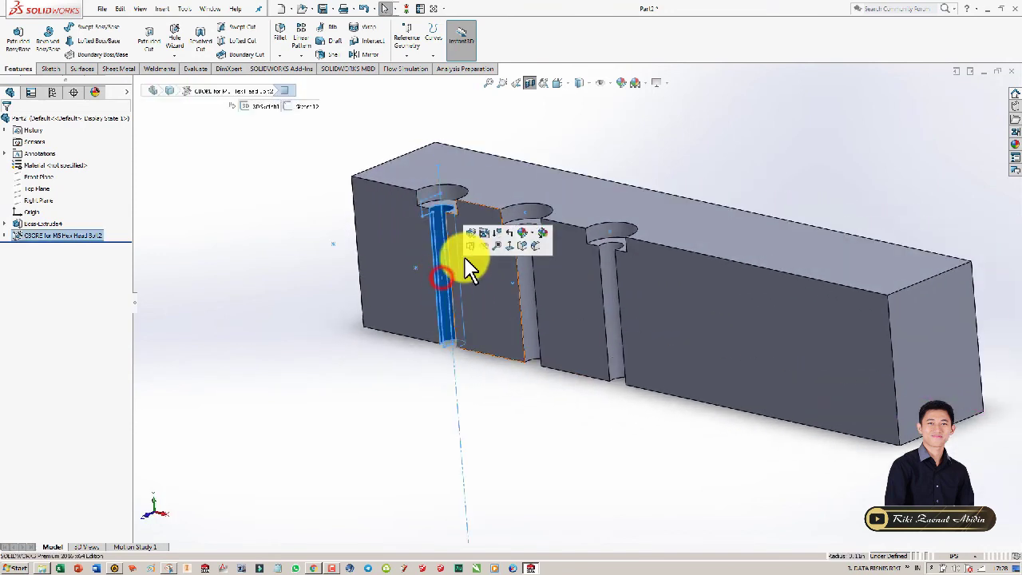
Change the counterbore holes' End Condition to Blind with a depth of 1.
click(134, 259)
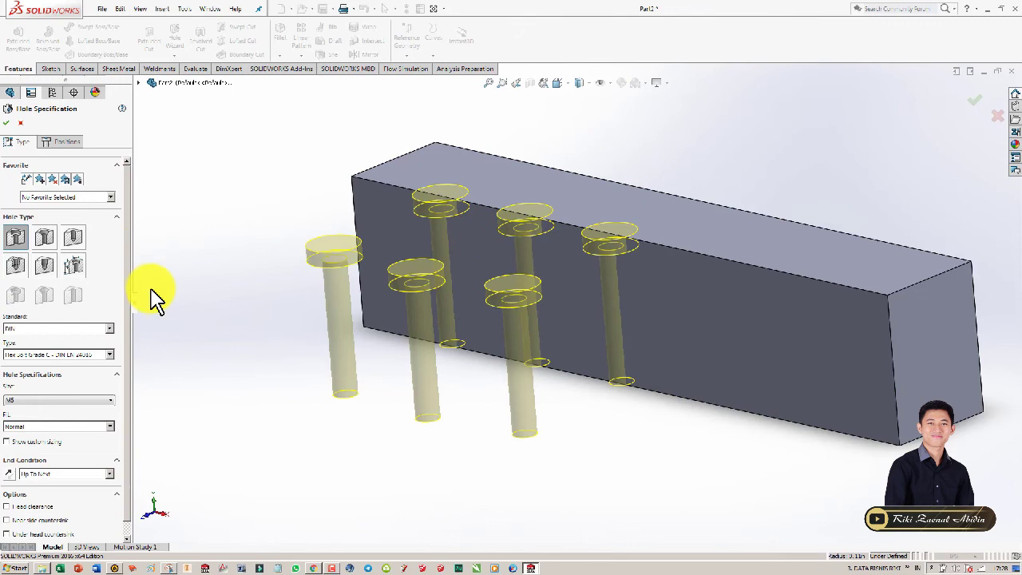
click(94, 475)
click(70, 485)
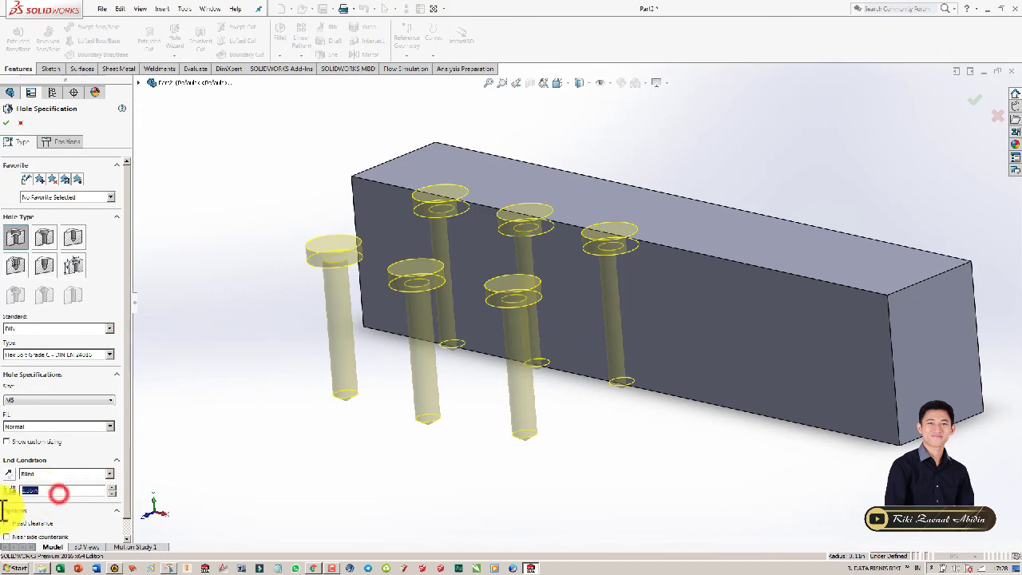
text(1)
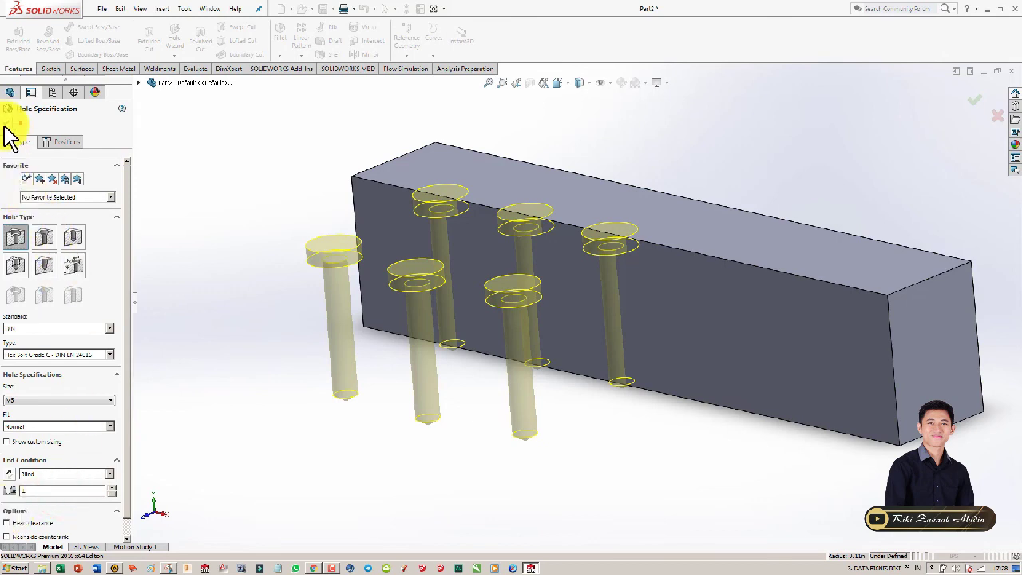
click(8, 120)
mouse_move(635, 425)
middle_down()
mouse_move(676, 360)
mouse_move(687, 364)
mouse_move(631, 380)
mouse_move(627, 410)
middle_up()
scroll(693, 369, down, 1)
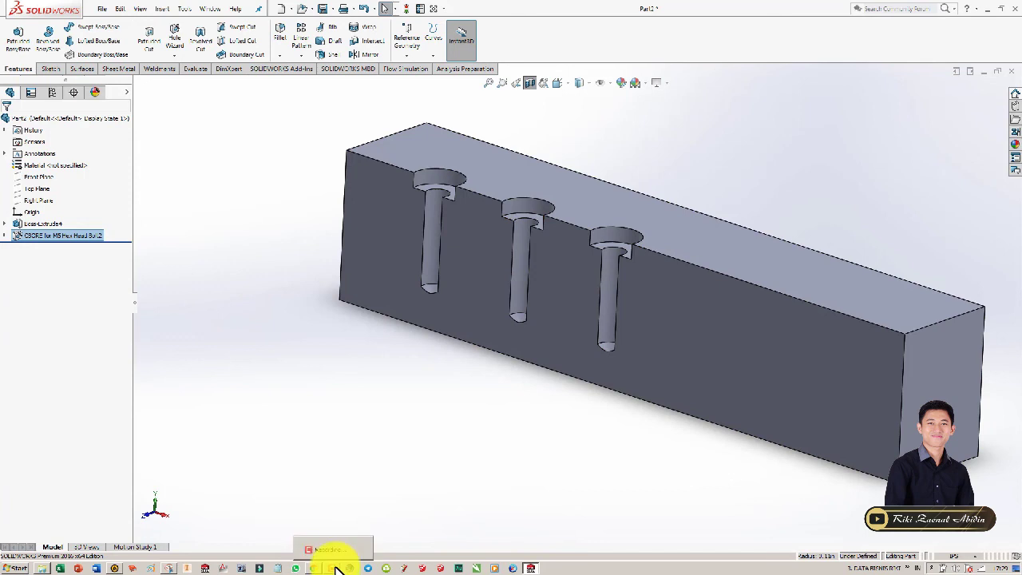
click(335, 565)
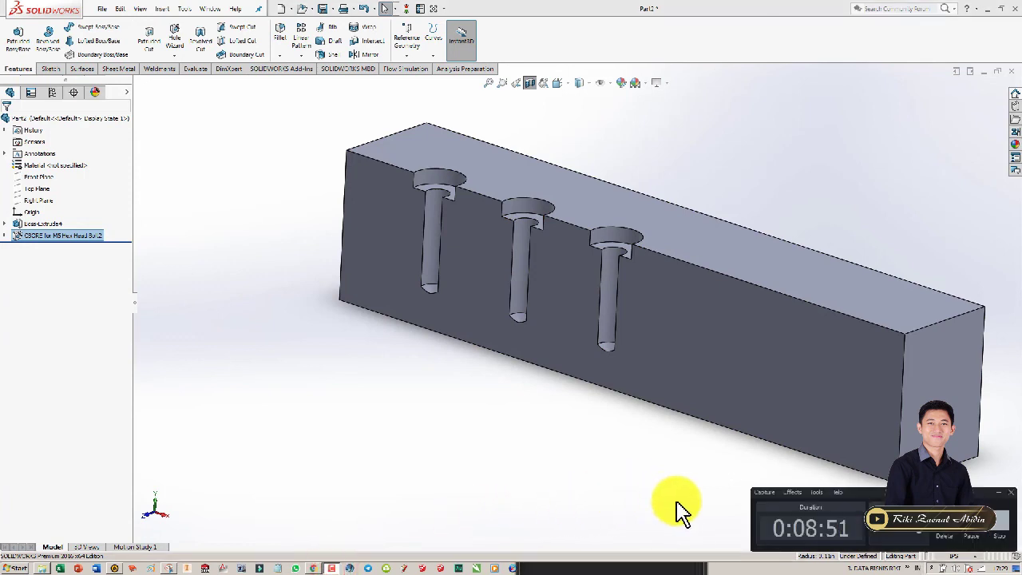